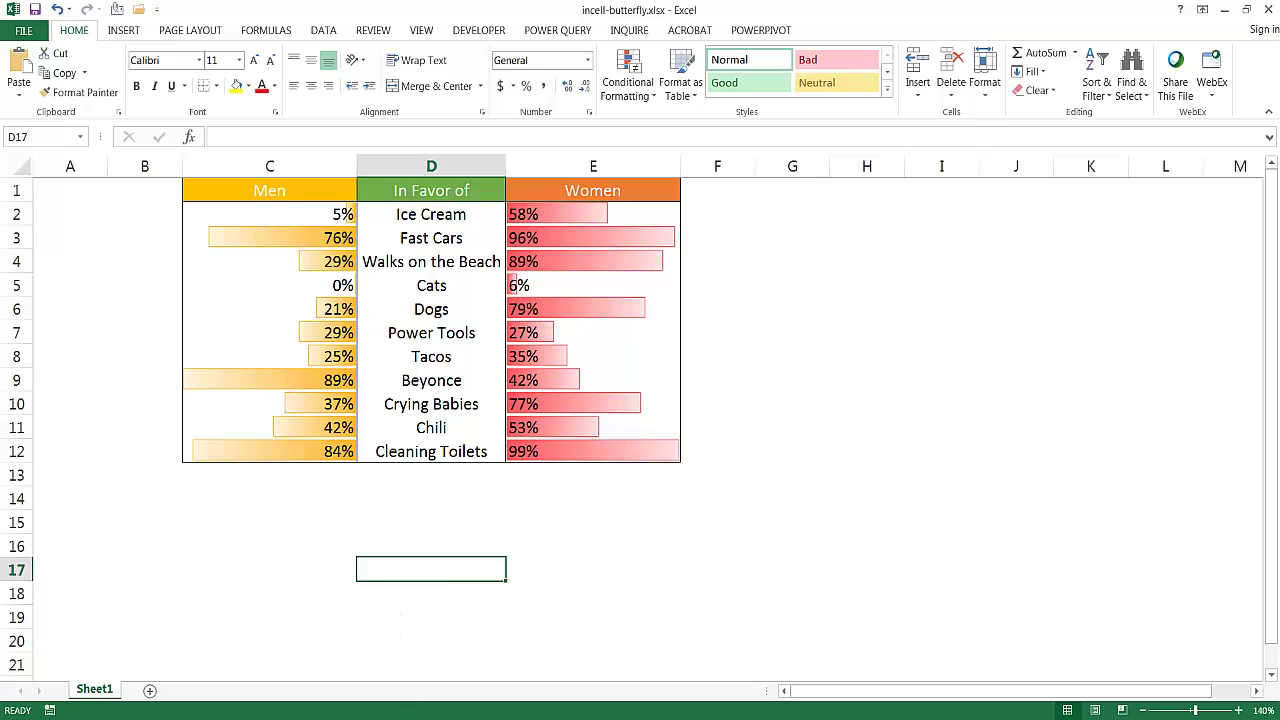
Copy the In Favor of list into E1 of a new sheet as values and autofit column E.
key(Up)
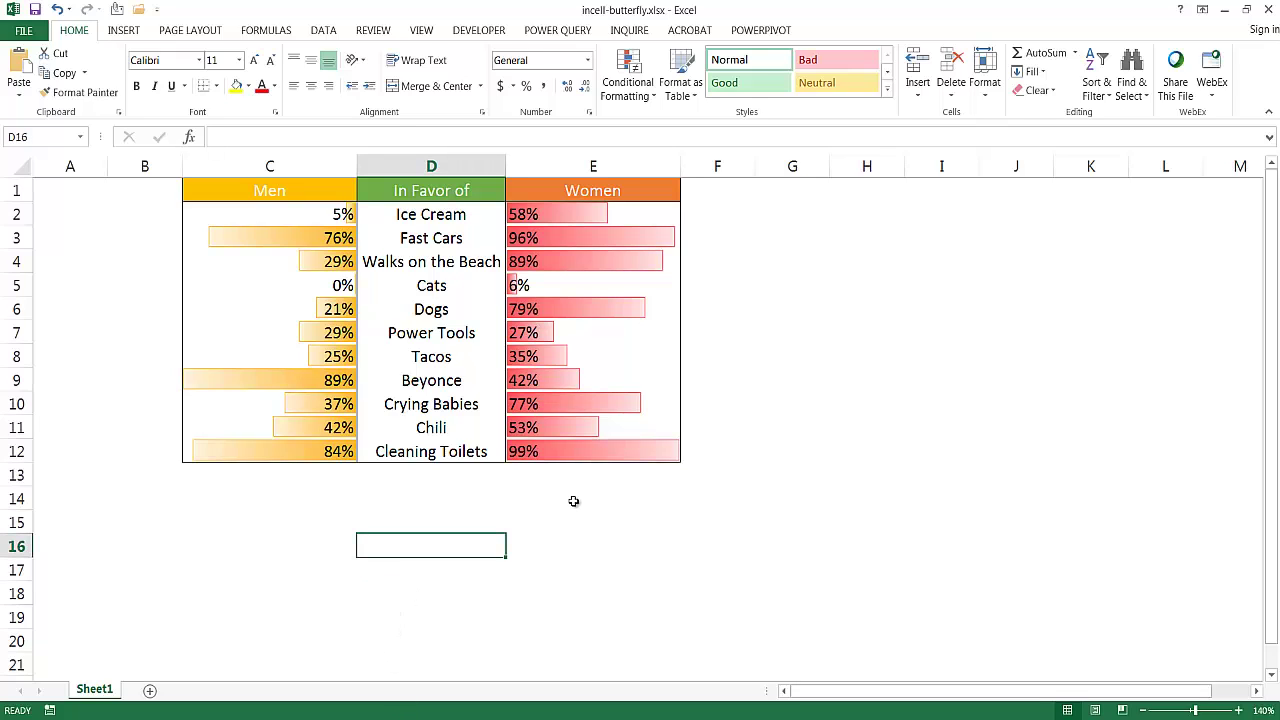
drag(441, 192, 425, 452)
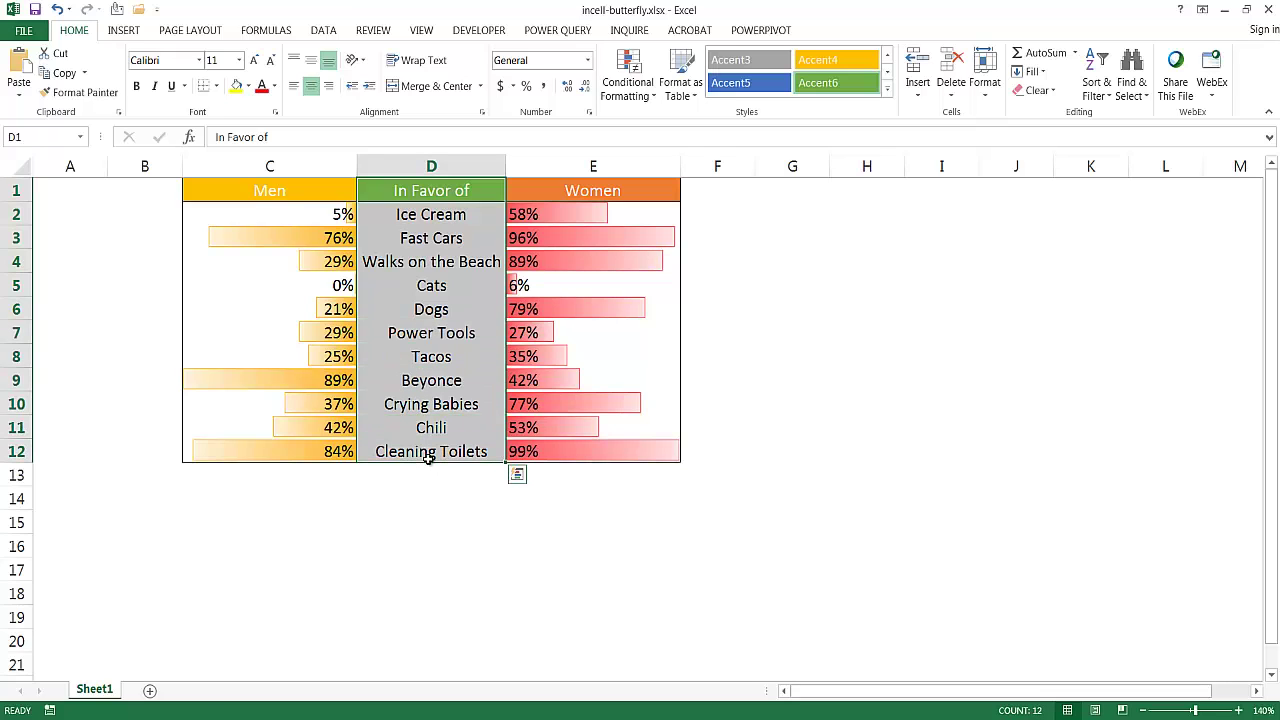
key(ctrl+c)
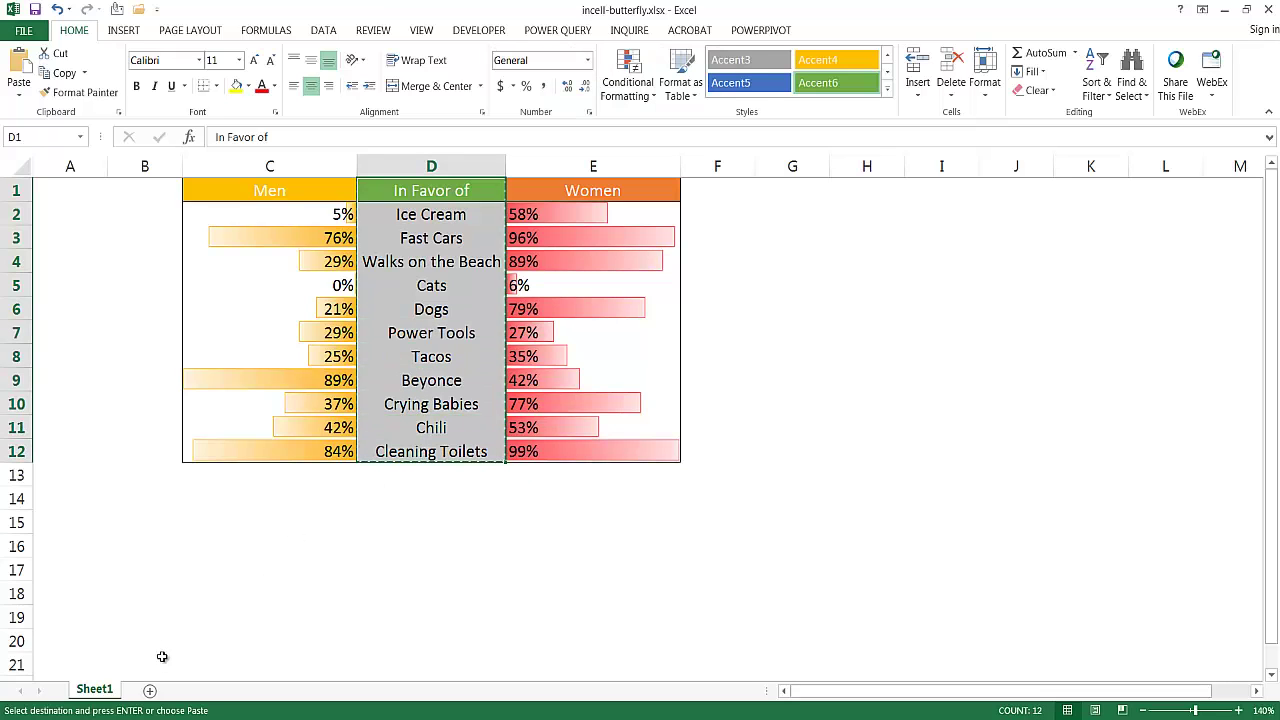
click(150, 691)
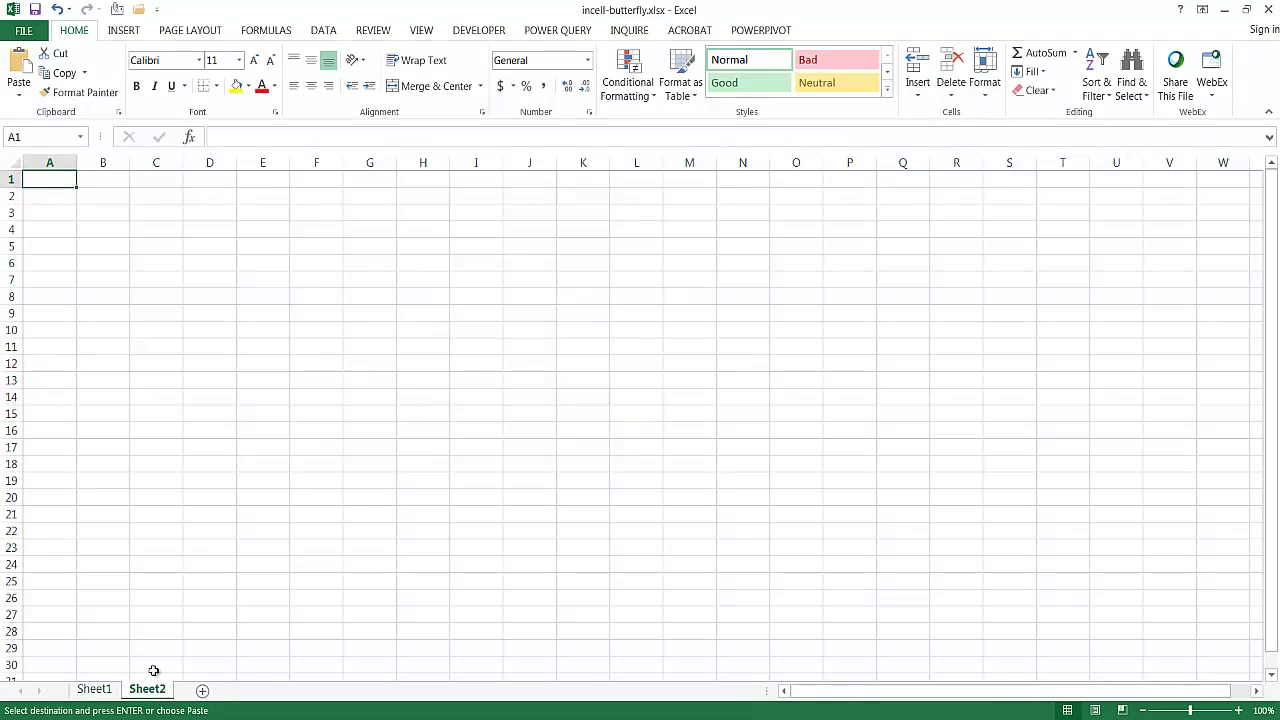
click(264, 182)
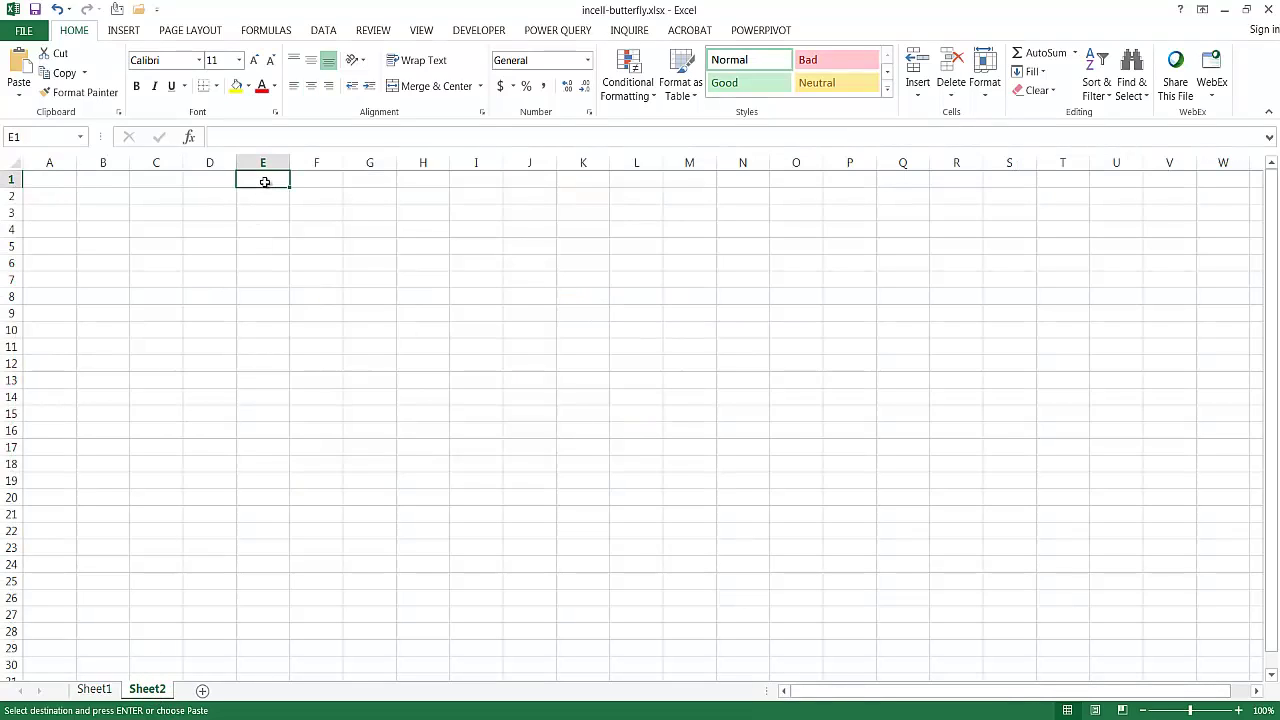
click(19, 88)
click(20, 207)
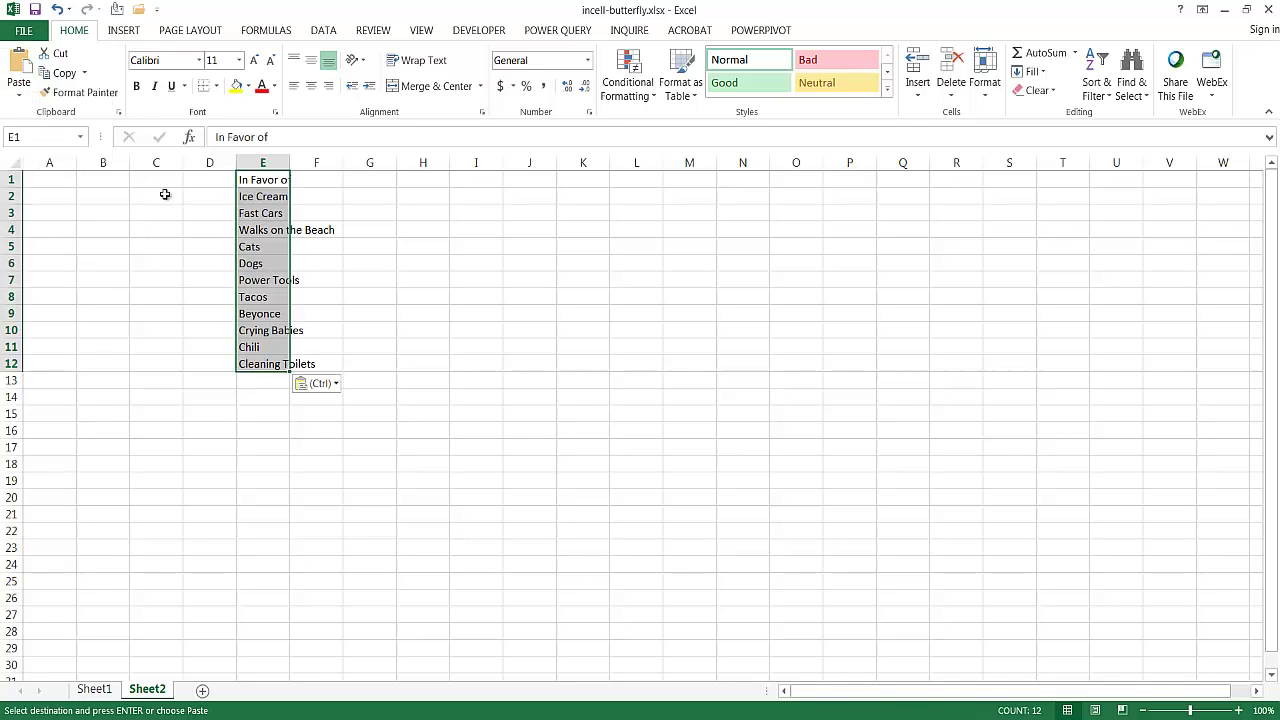
double_click(291, 163)
Enter the headers 'Men' in D1 and 'Women' in F1.
click(215, 179)
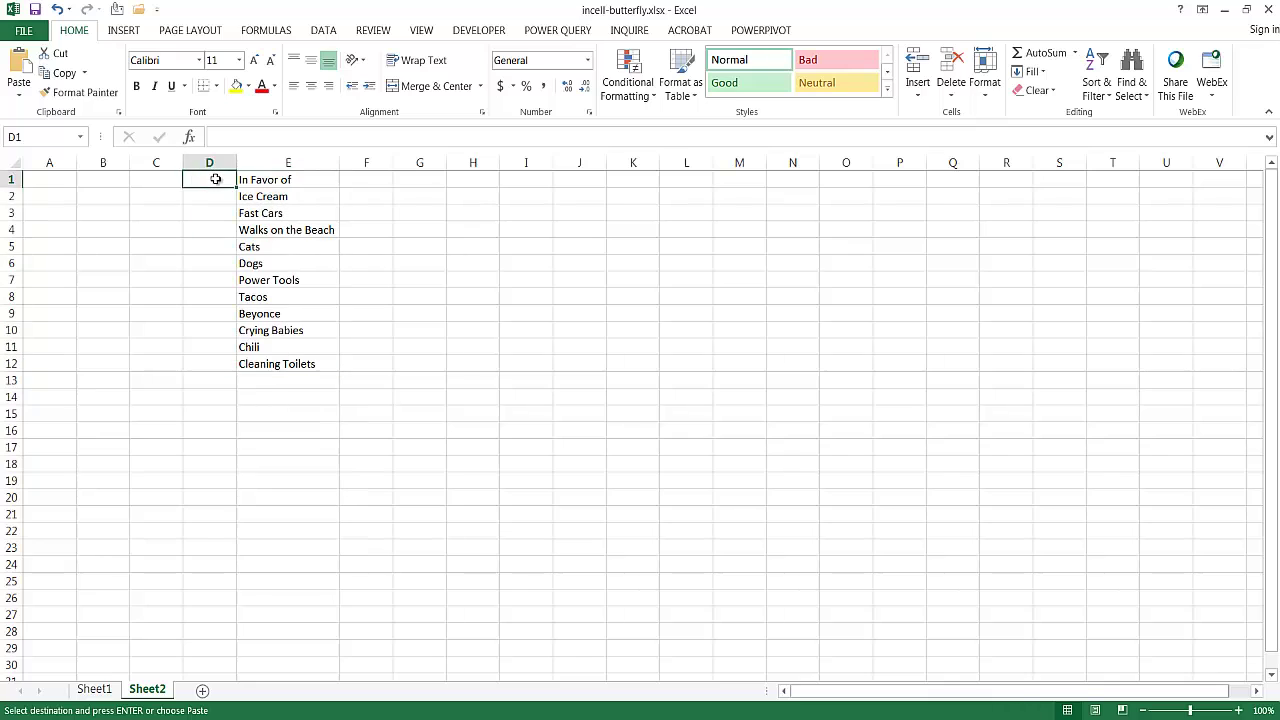
text(Men)
click(369, 175)
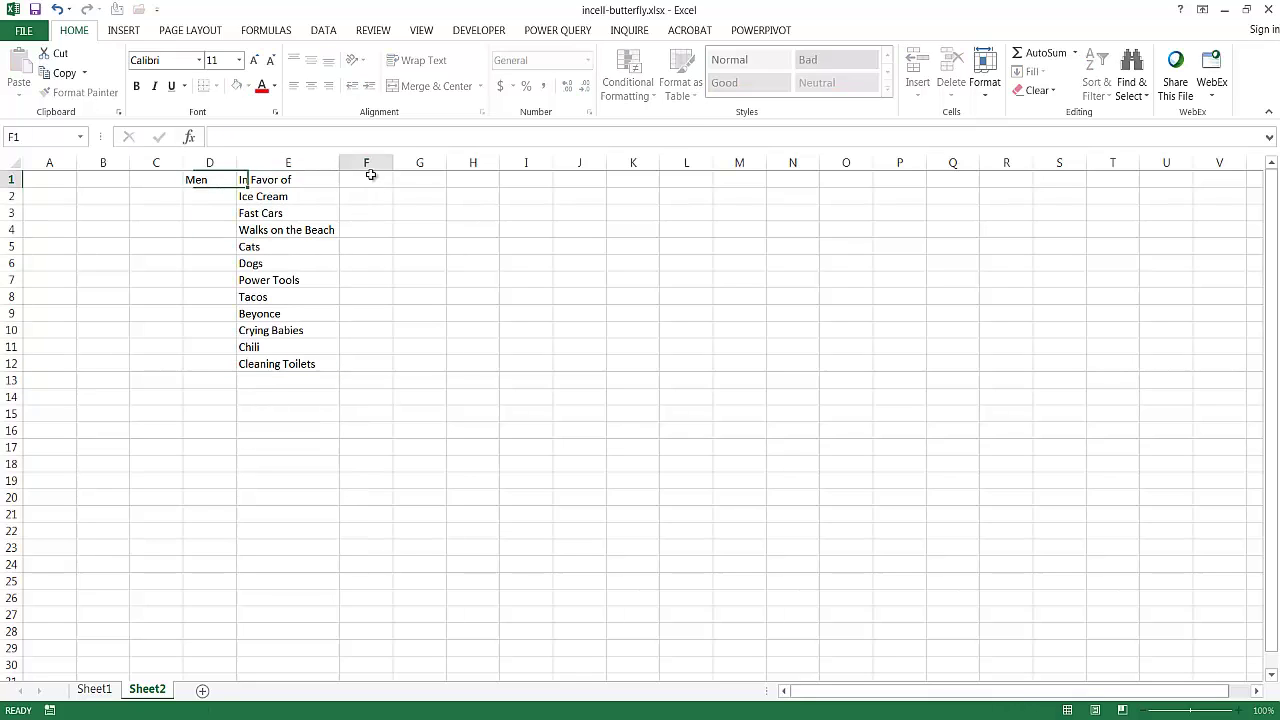
text(Women)
key(ctrl+Return)
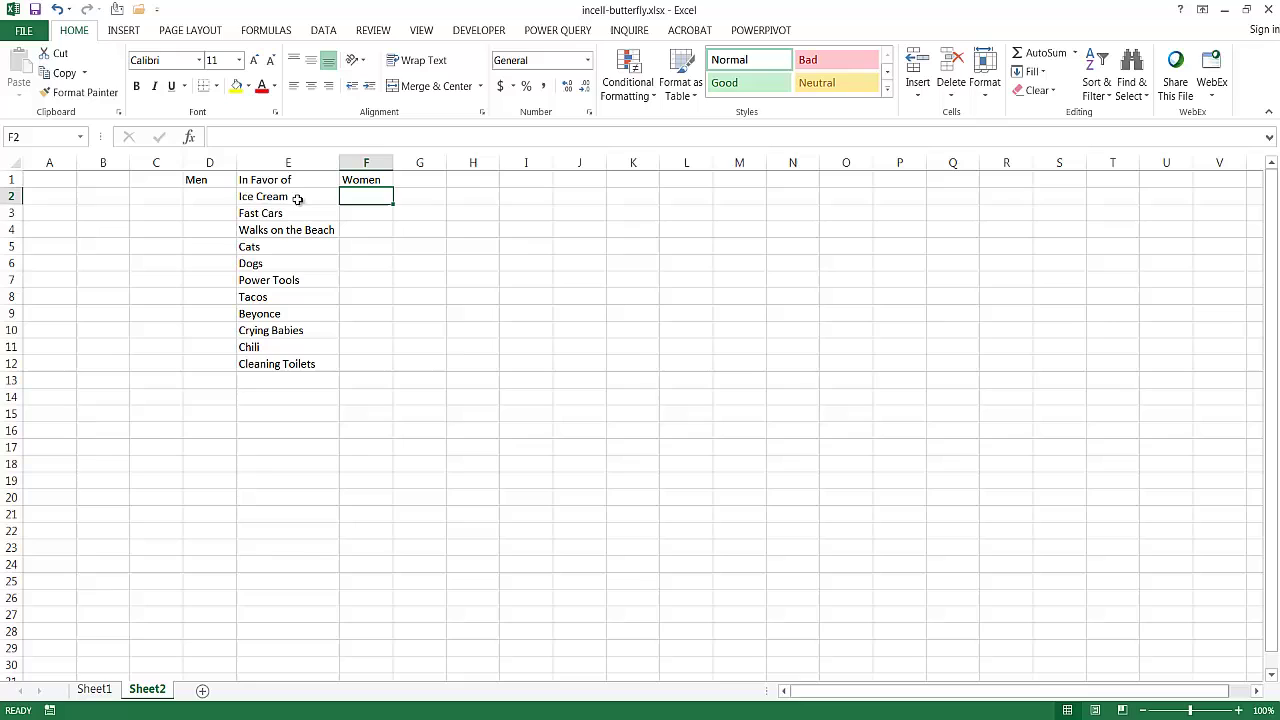
Fill D2:D12 and F2:F12 with =RAND() and format them with Percent Style.
drag(222, 196, 207, 382)
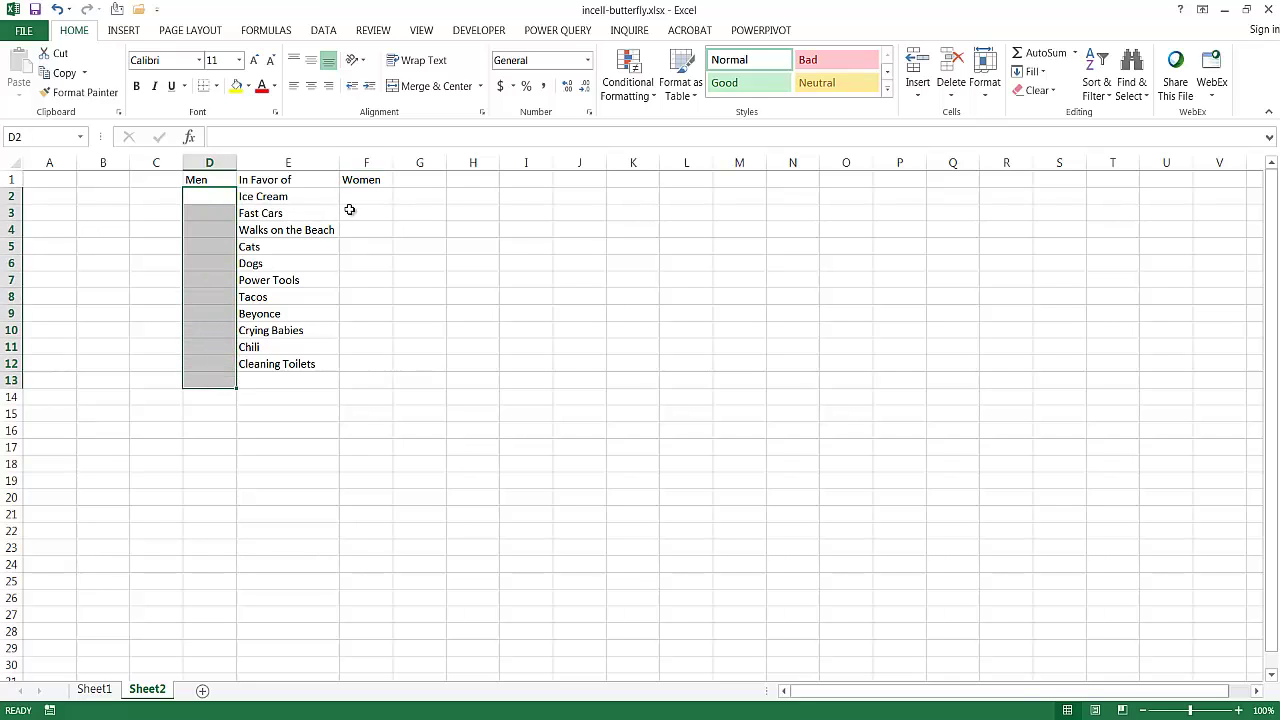
drag(220, 196, 214, 361)
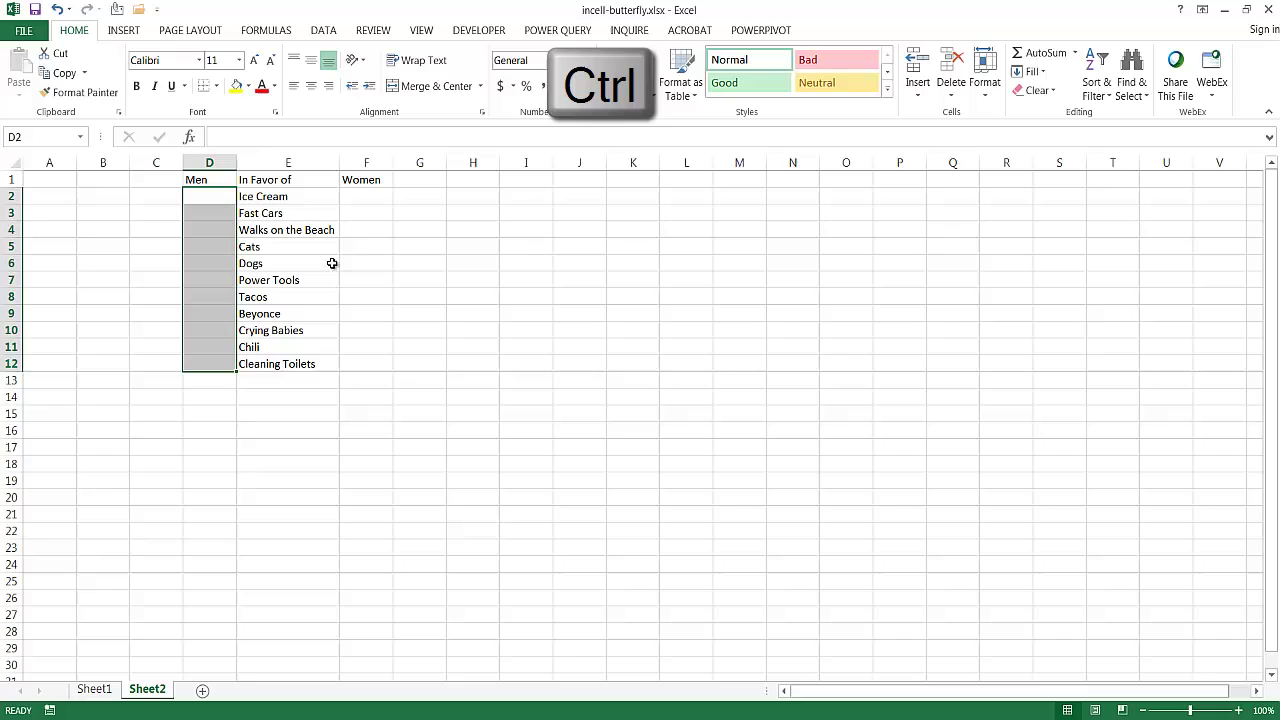
drag(368, 198, 366, 359)
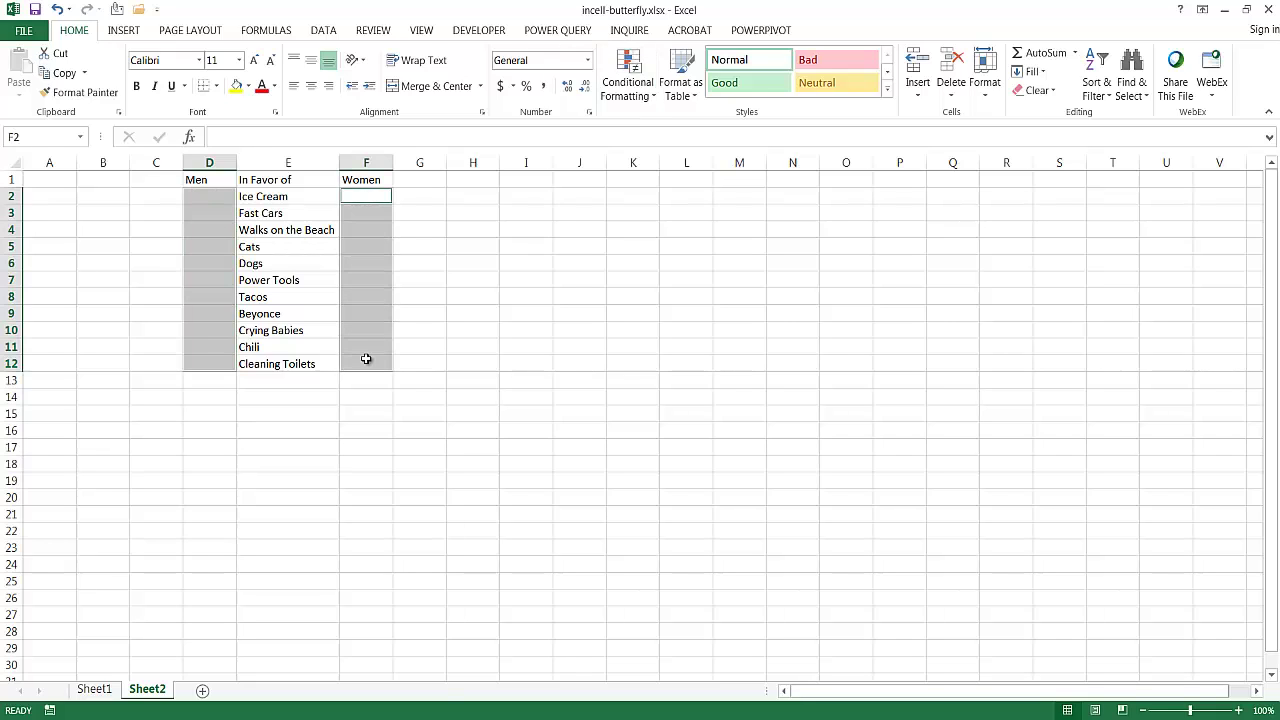
text(=rand)
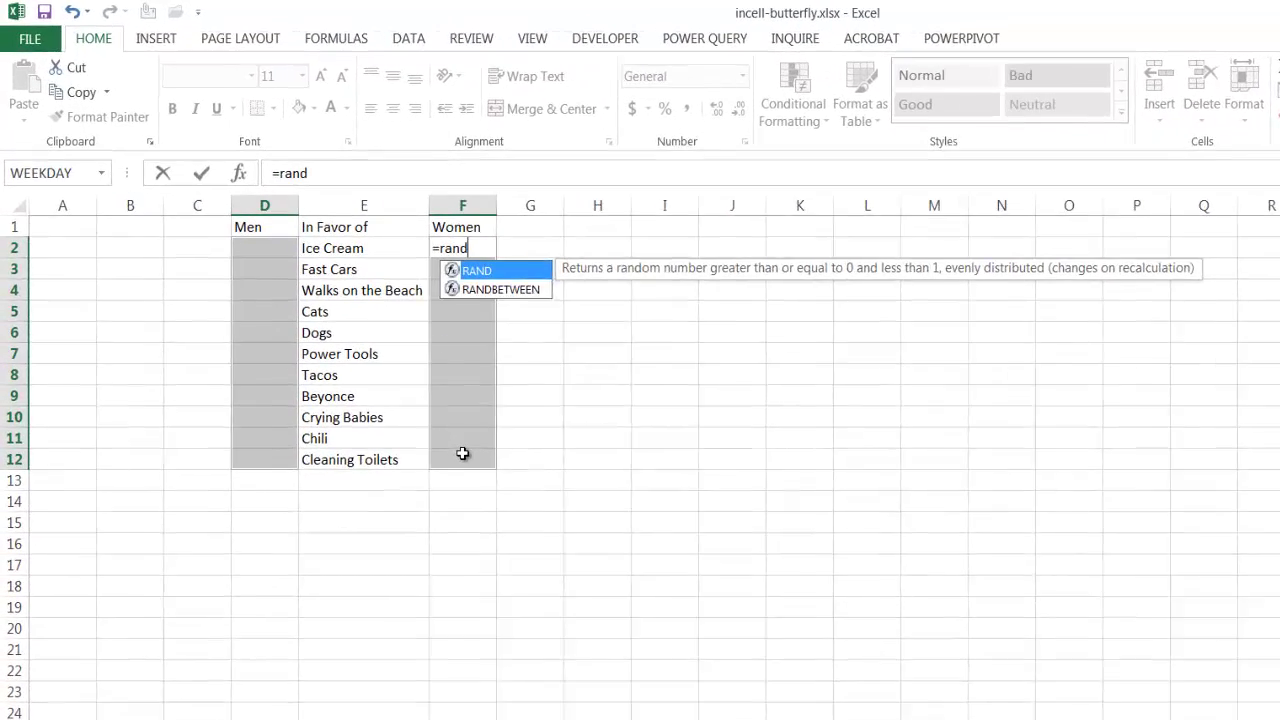
double_click(497, 283)
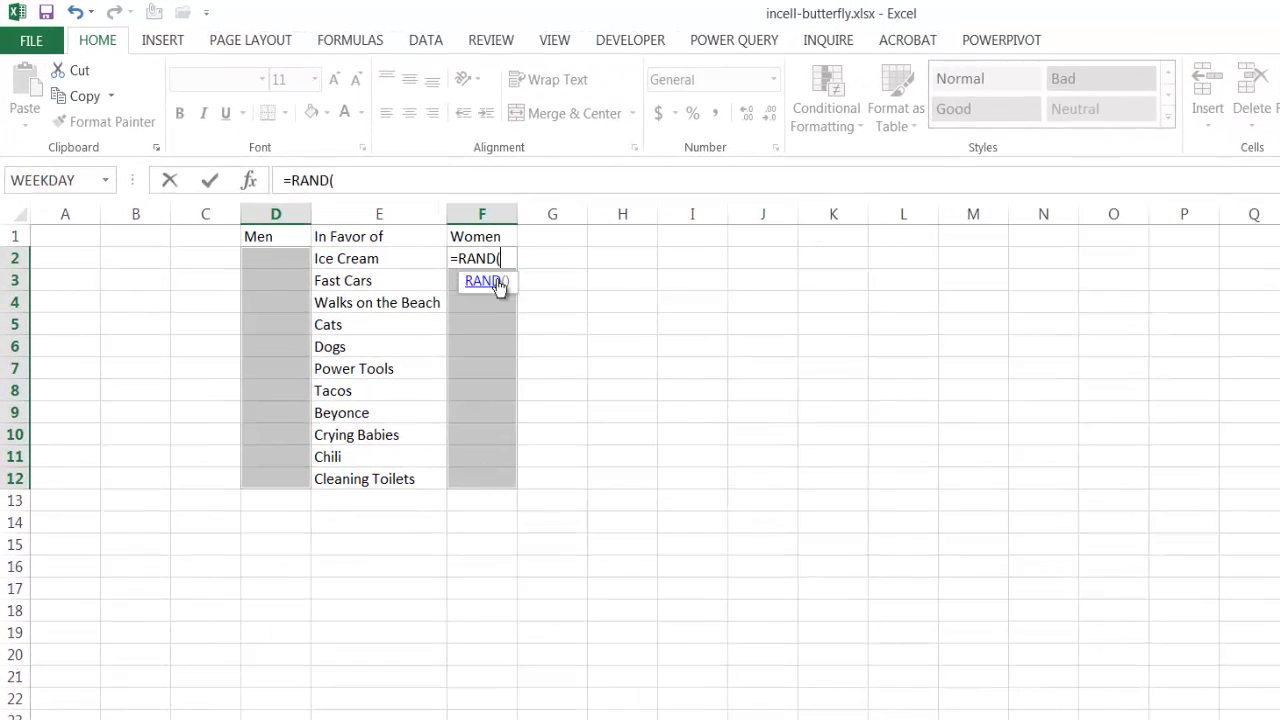
text())
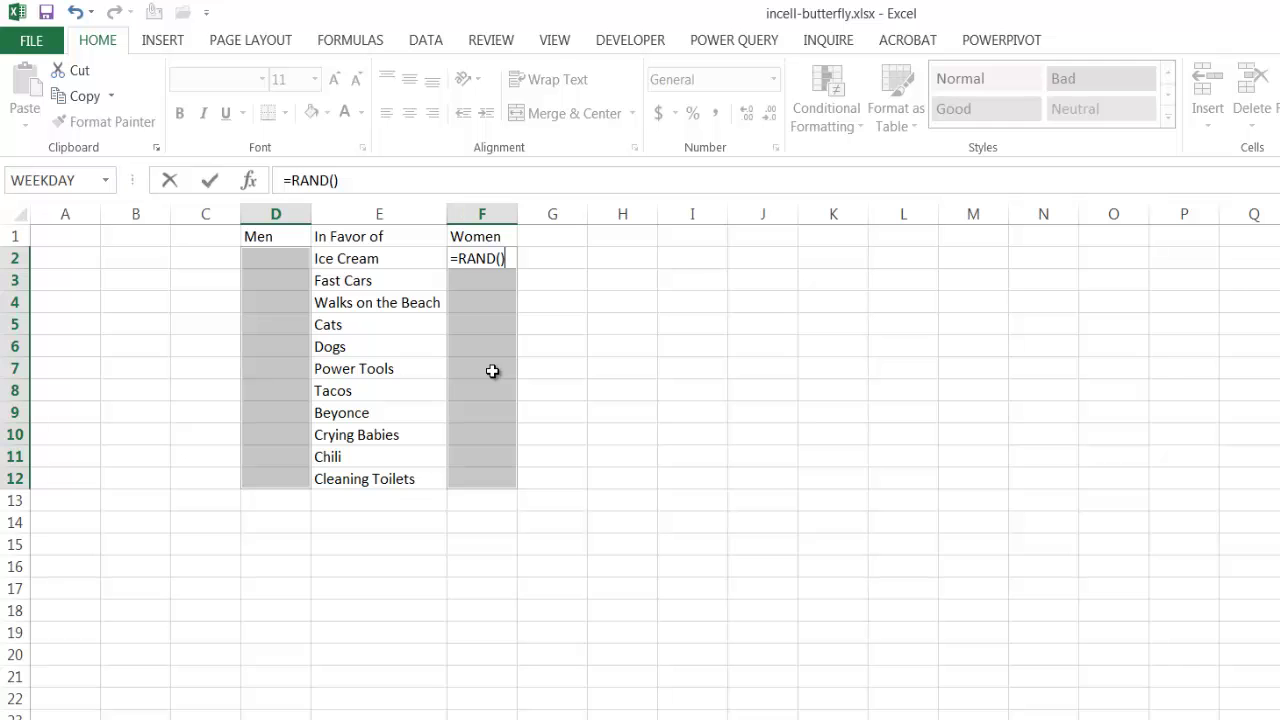
key(ctrl+Return)
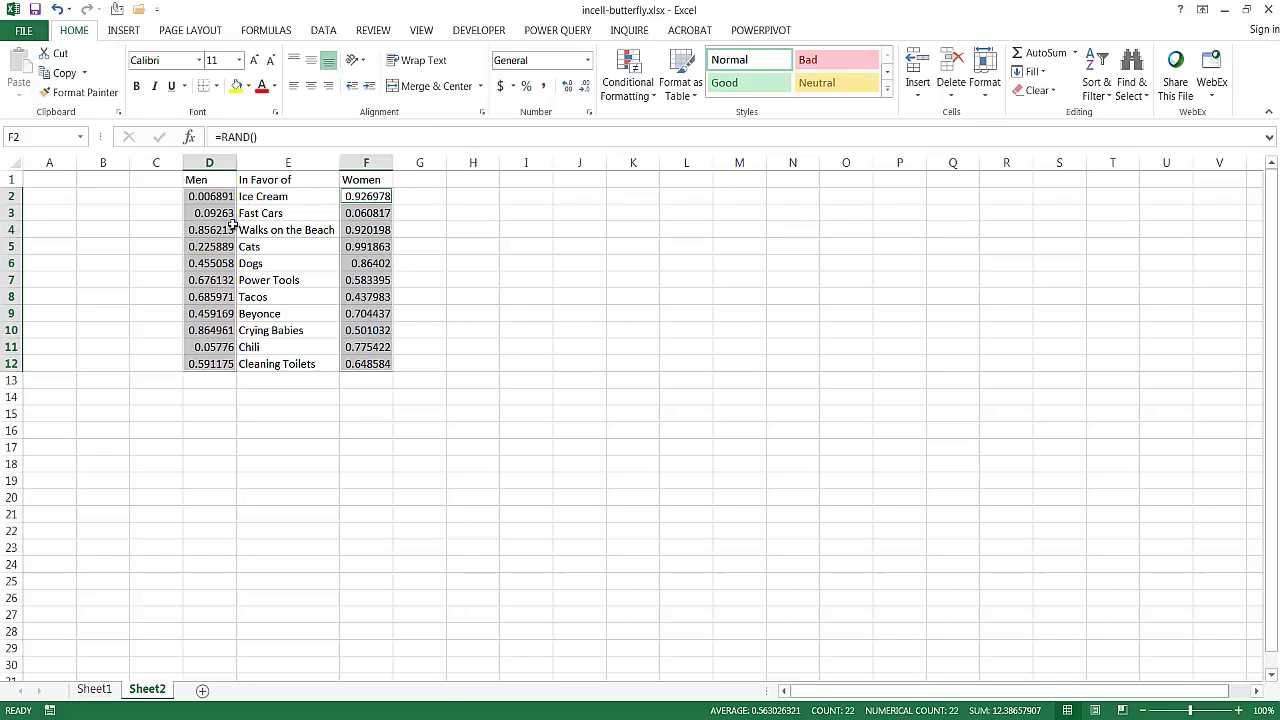
click(526, 87)
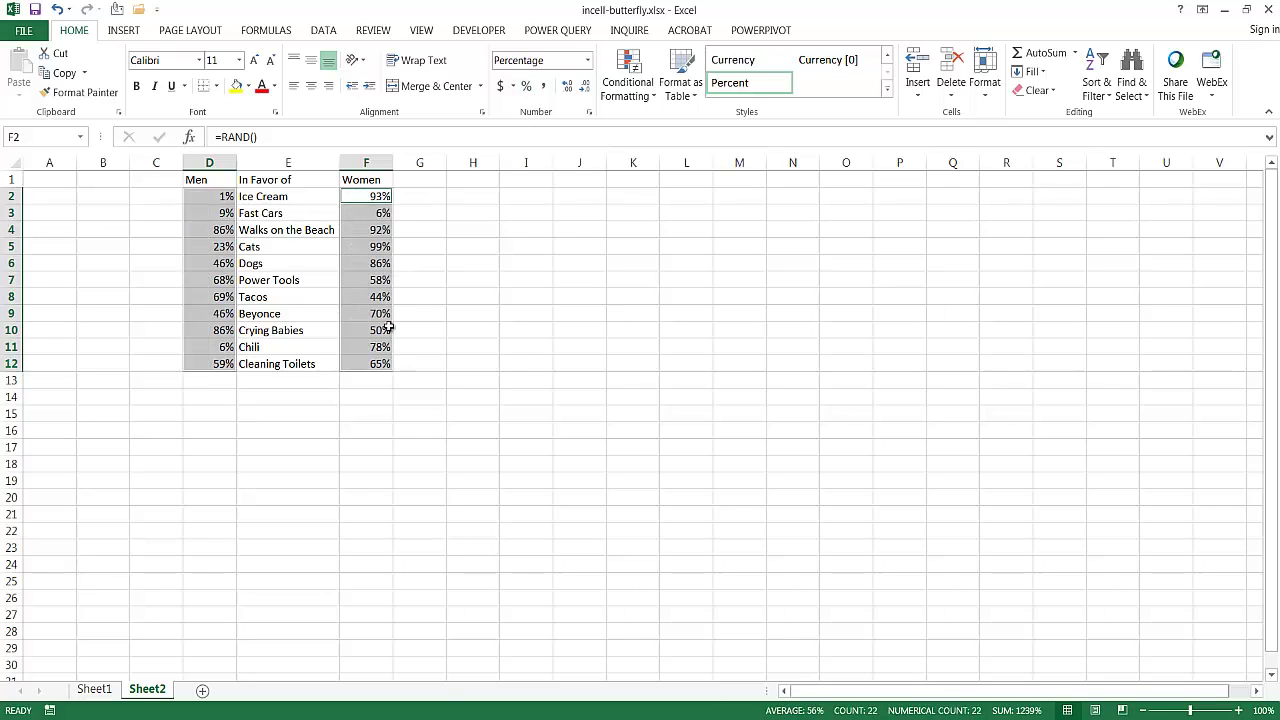
click(420, 429)
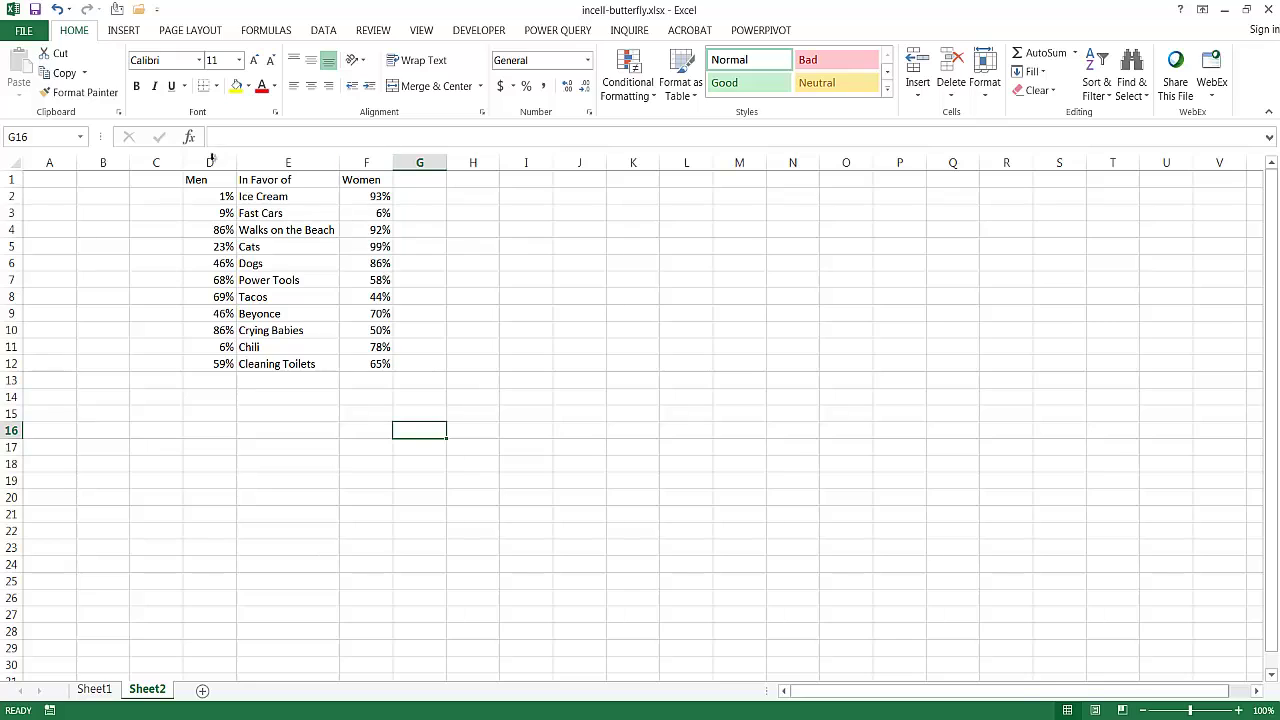
Apply Red Gradient data bars to the Women values in F2:F12.
click(285, 409)
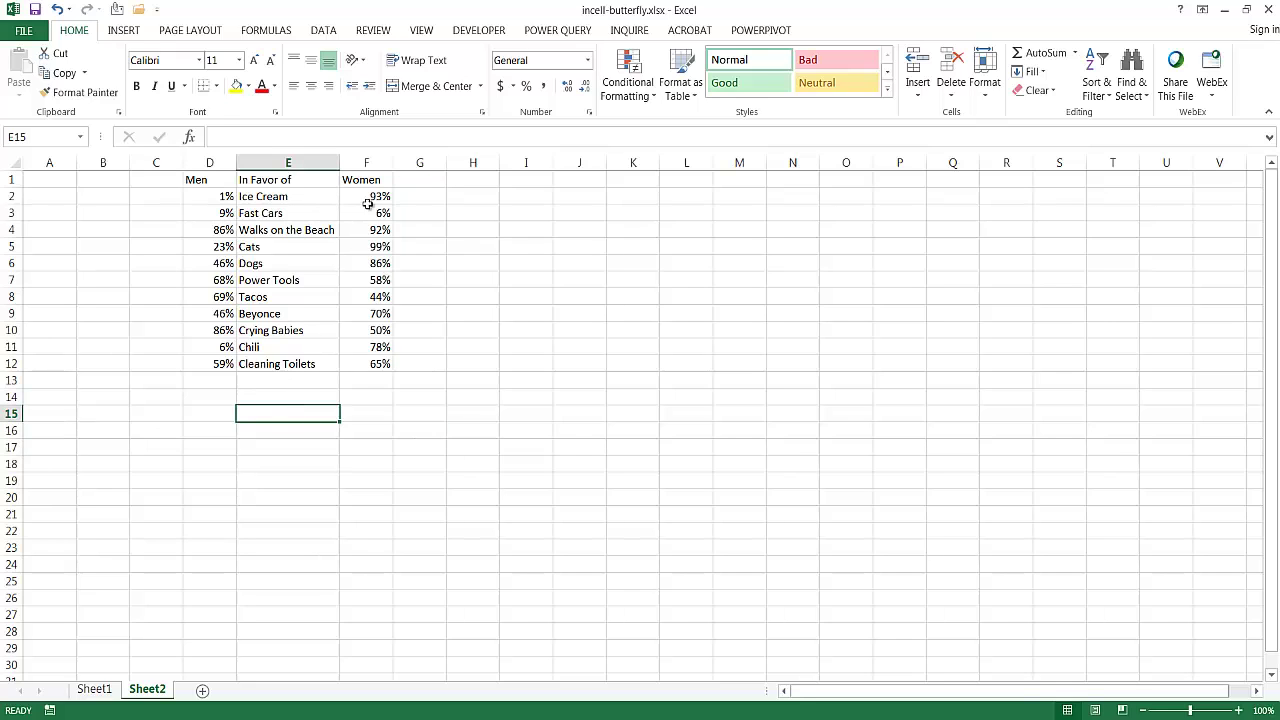
drag(368, 197, 368, 363)
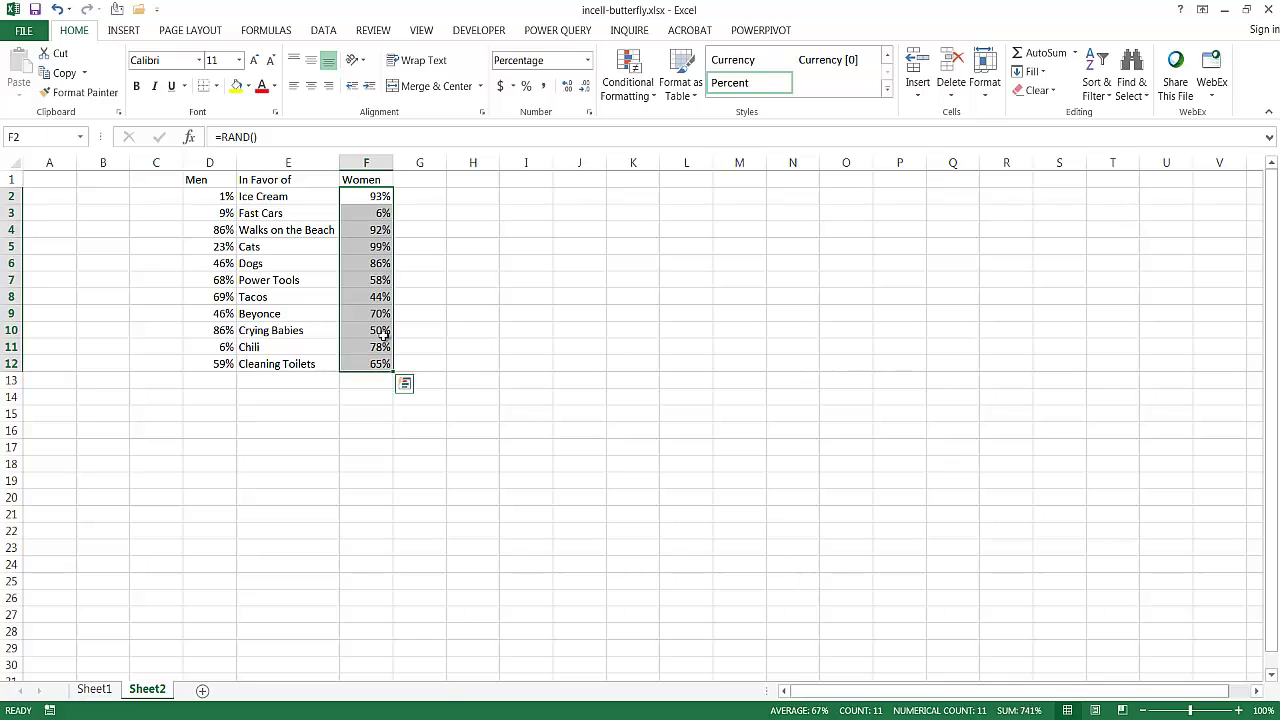
click(628, 88)
mouse_move(668, 205)
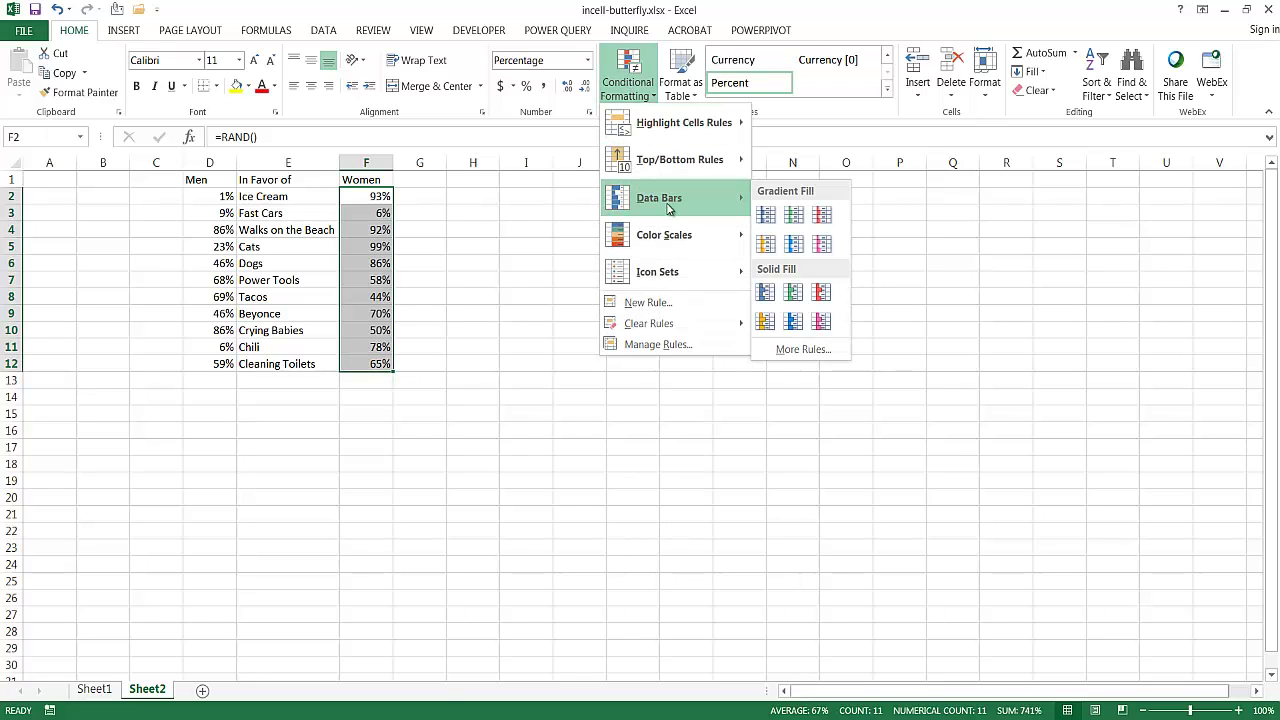
click(822, 215)
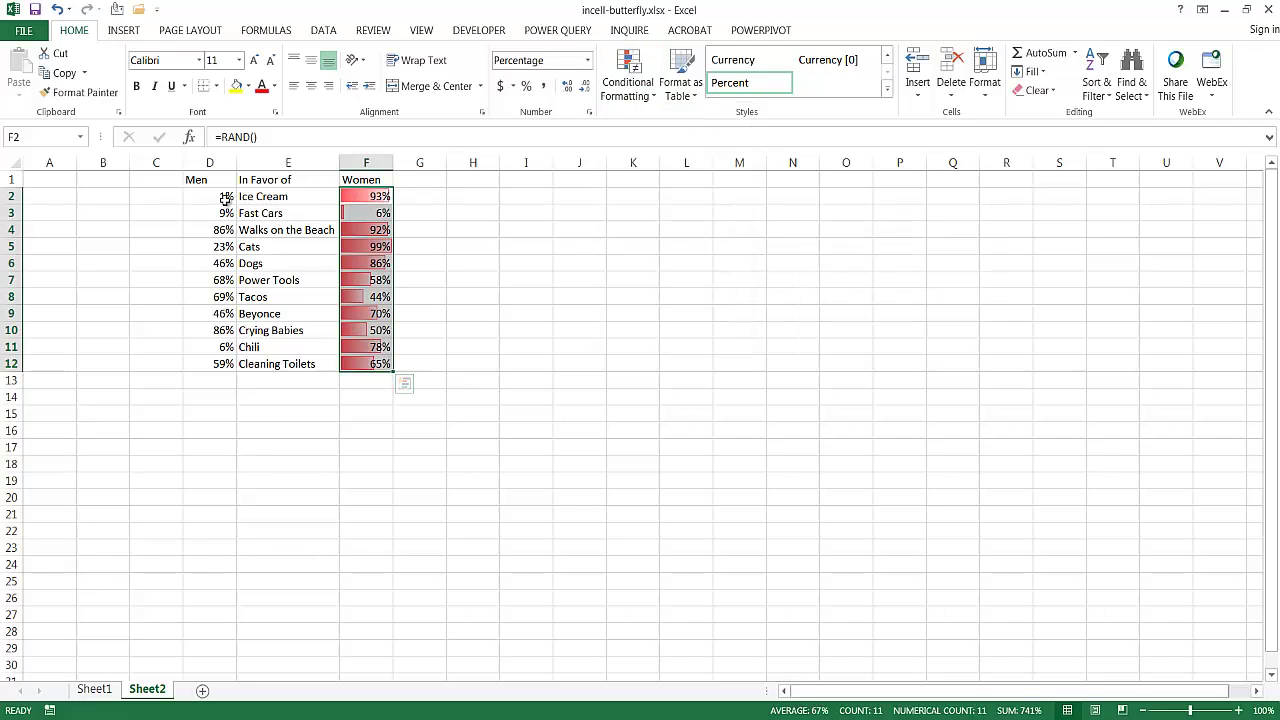
Apply Orange Gradient data bars to the Men values in D2:D12.
drag(222, 197, 222, 364)
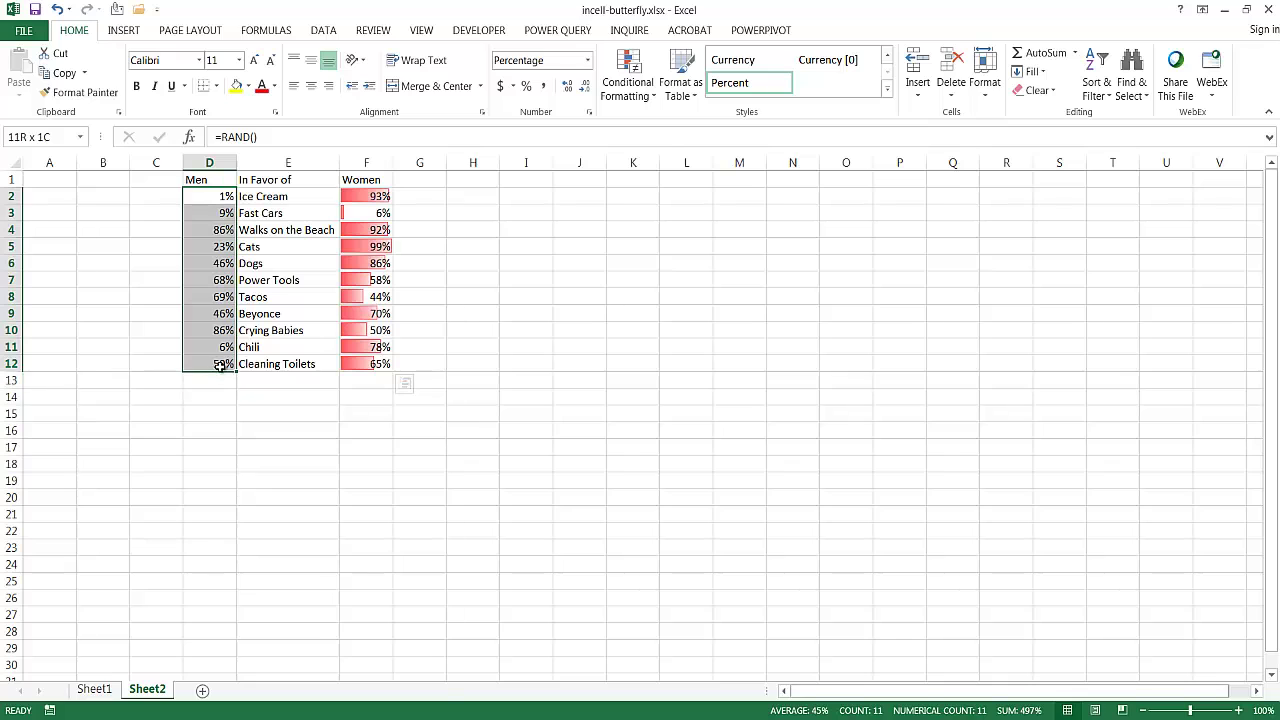
click(627, 82)
mouse_move(700, 196)
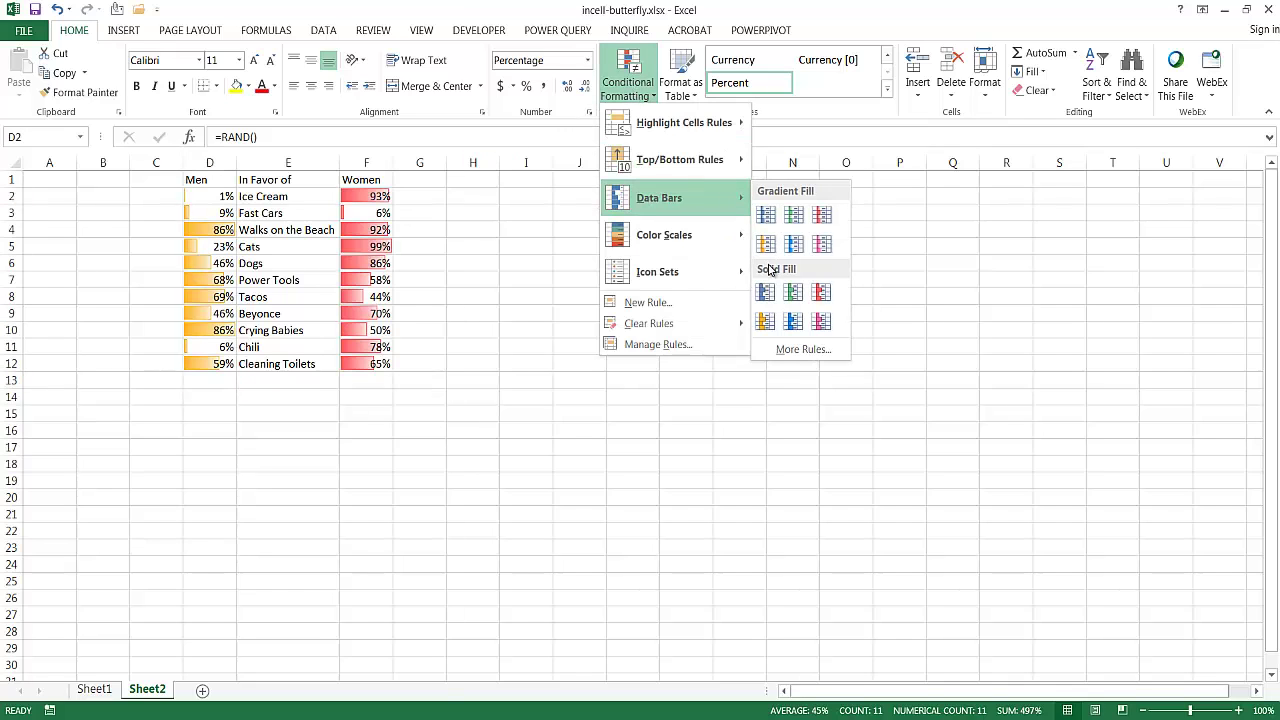
click(768, 245)
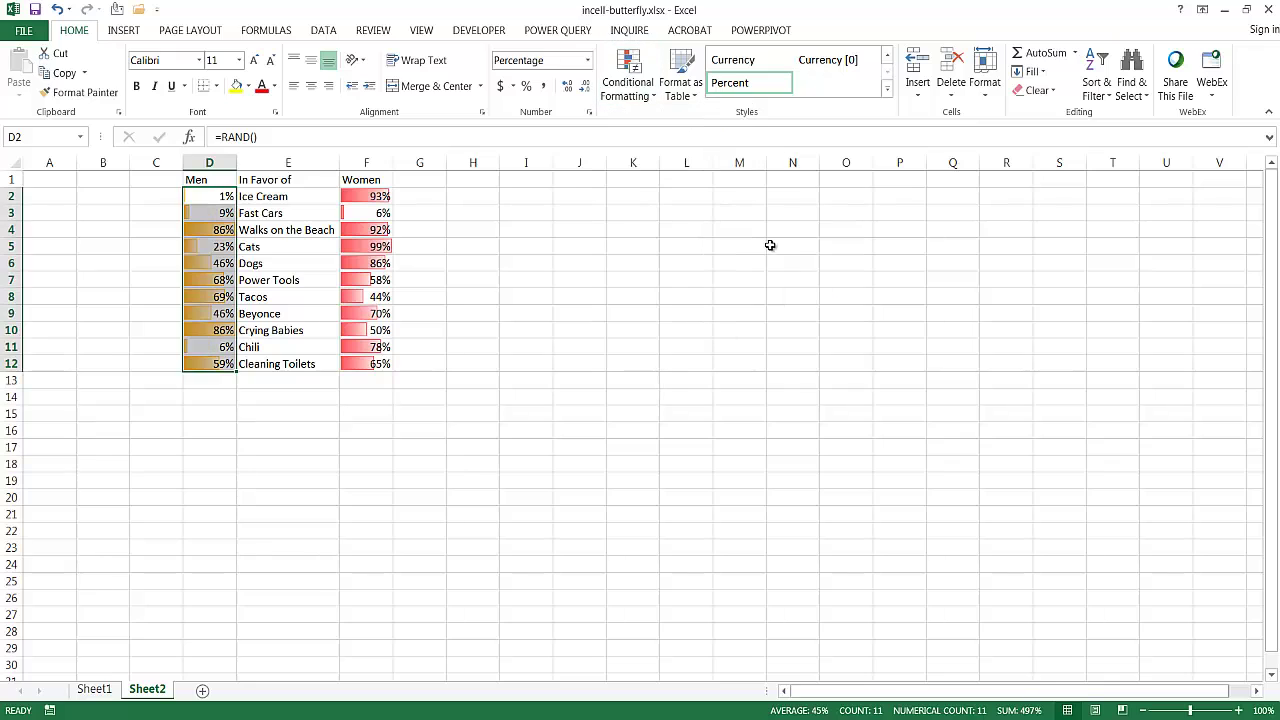
Set the Women column F width to 20.
click(363, 162)
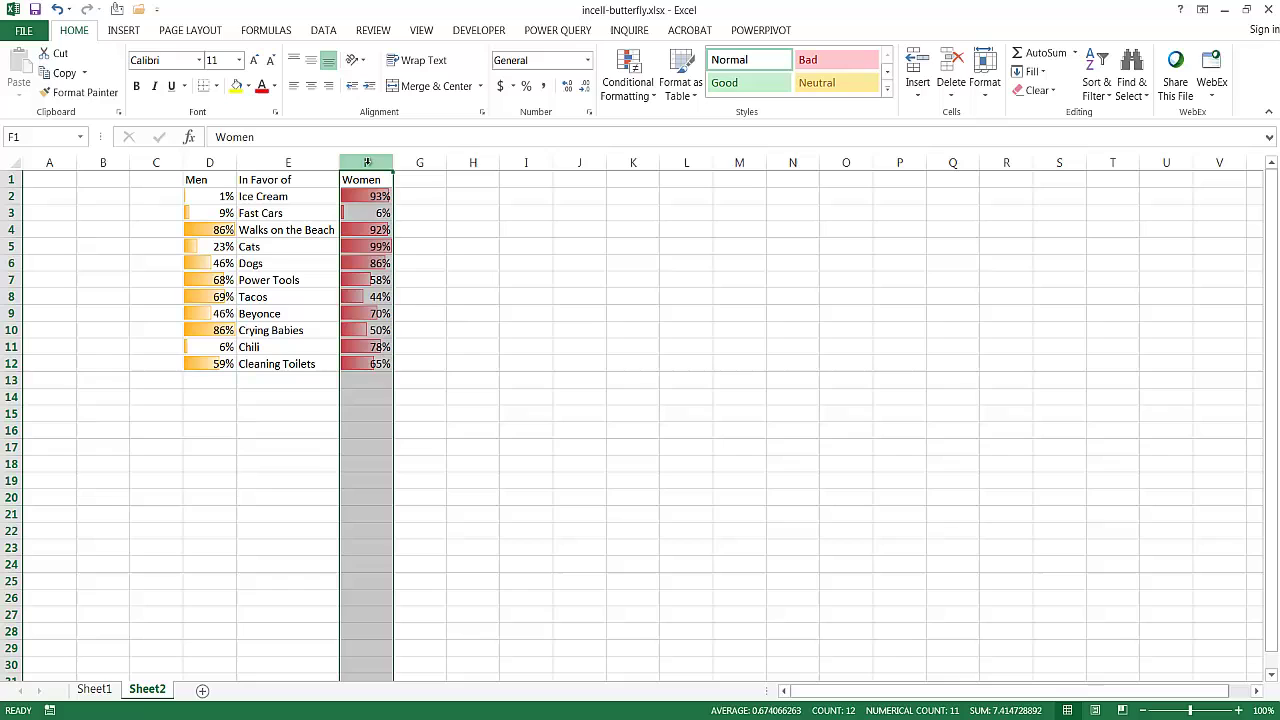
right_click(367, 163)
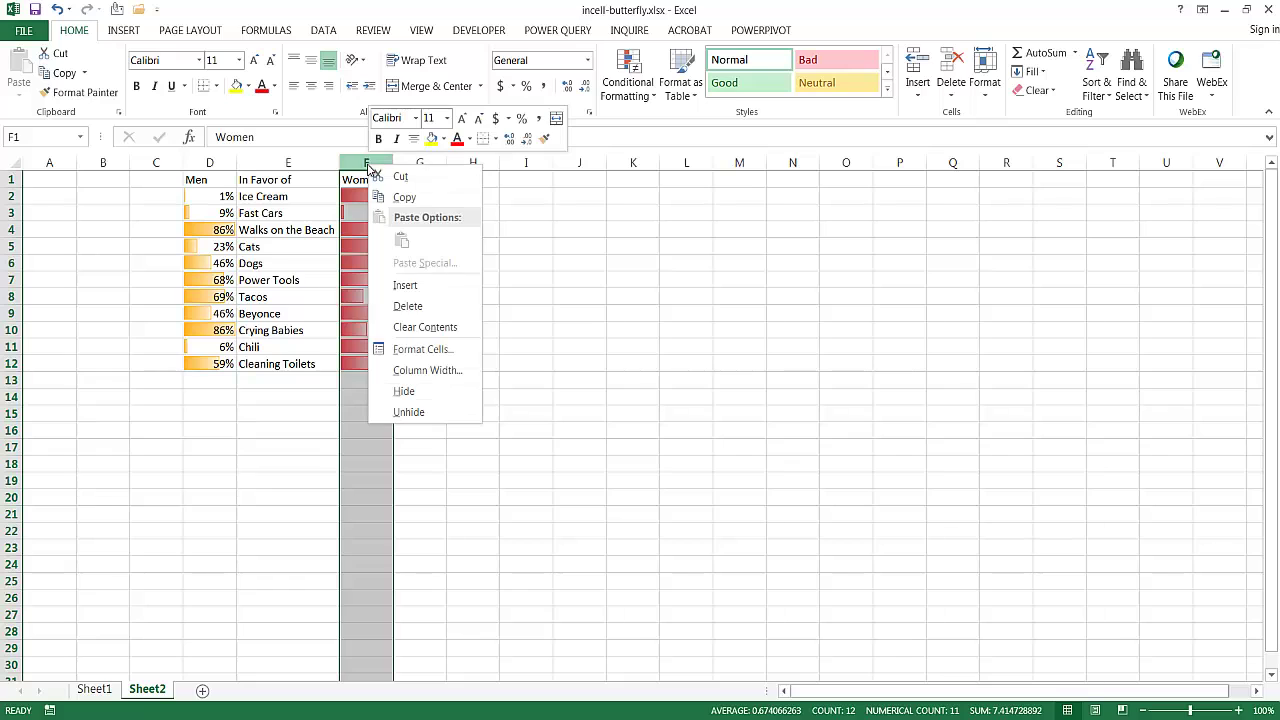
click(427, 370)
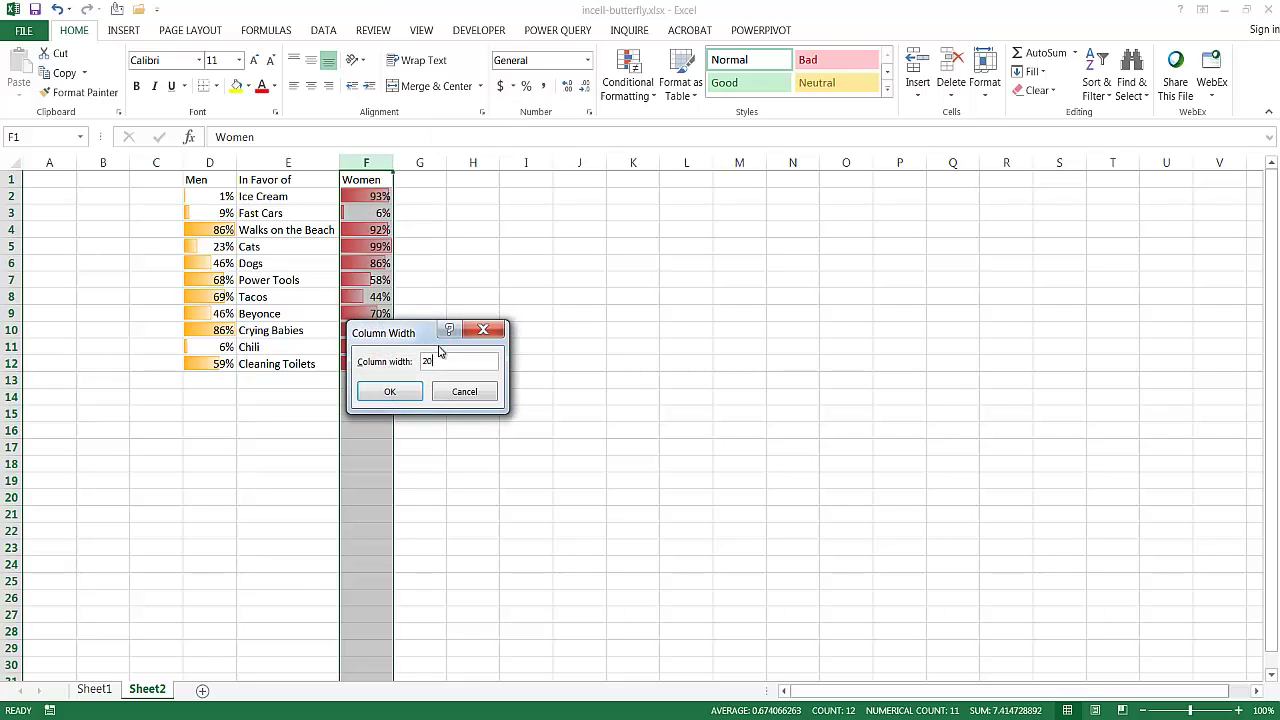
text(20)
key(Return)
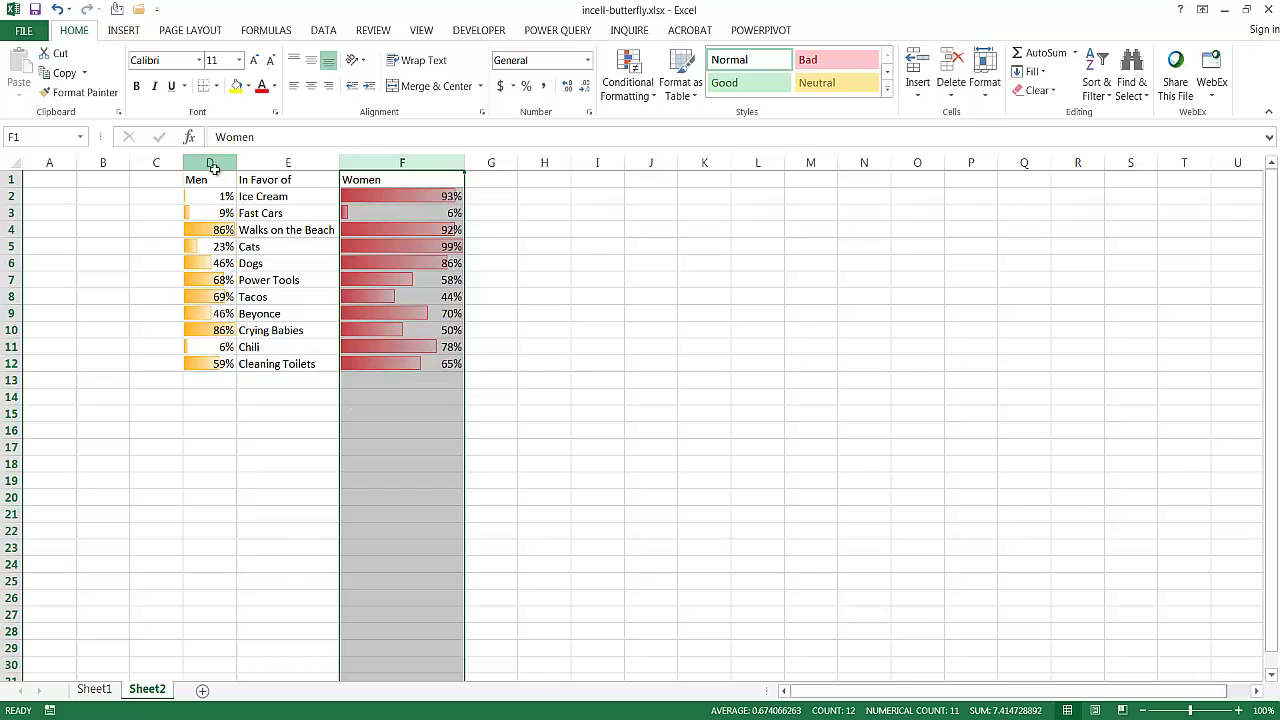
Set the Men column D width to 20 and zoom the sheet in three steps.
click(210, 163)
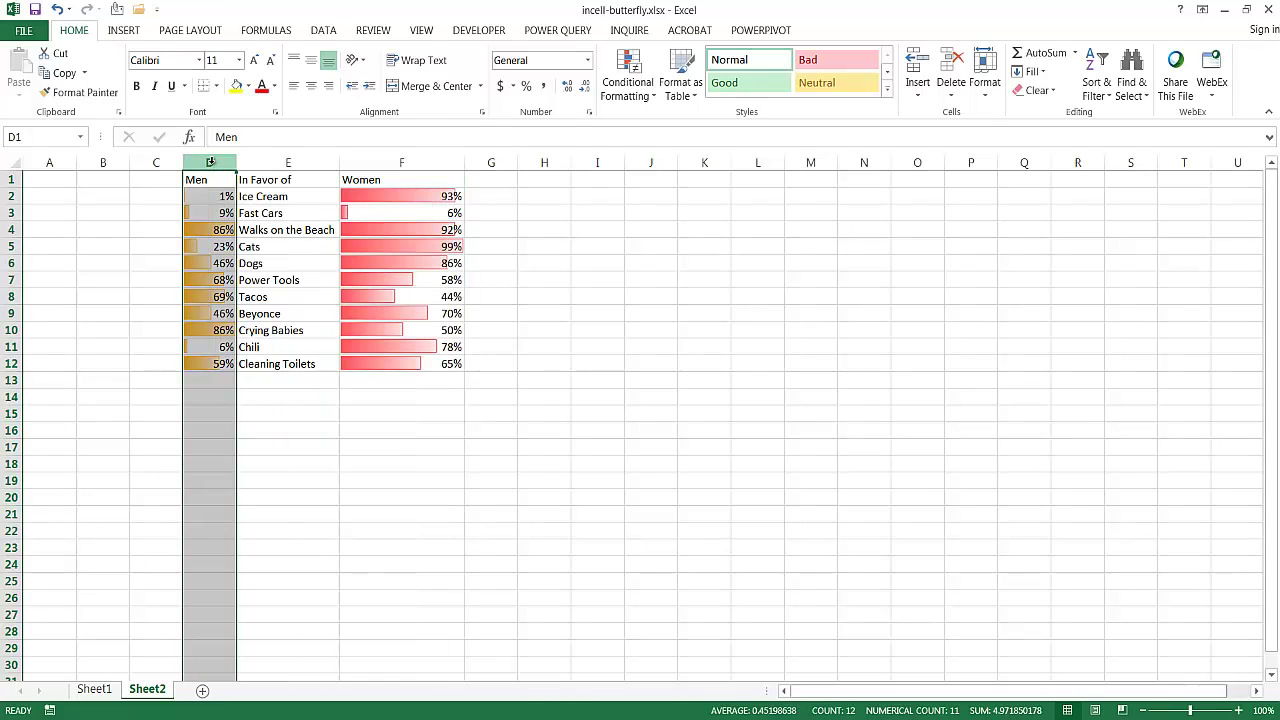
right_click(210, 162)
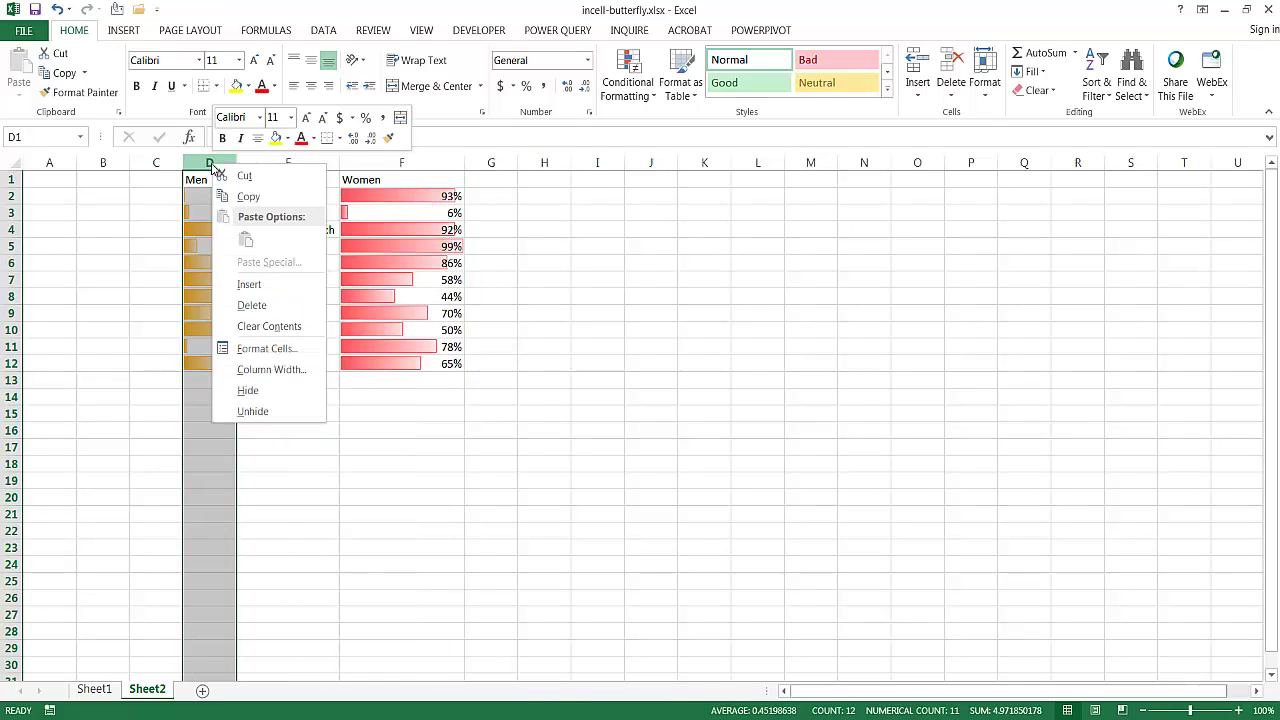
click(247, 368)
text(20)
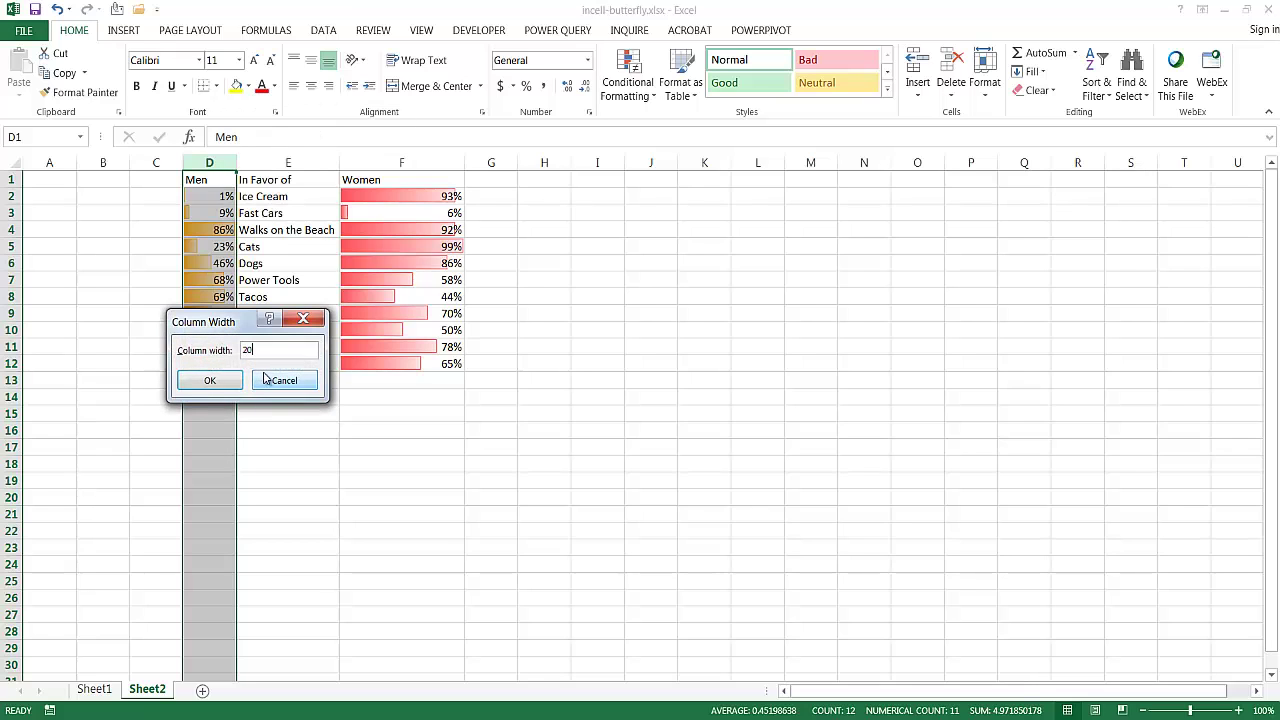
click(210, 380)
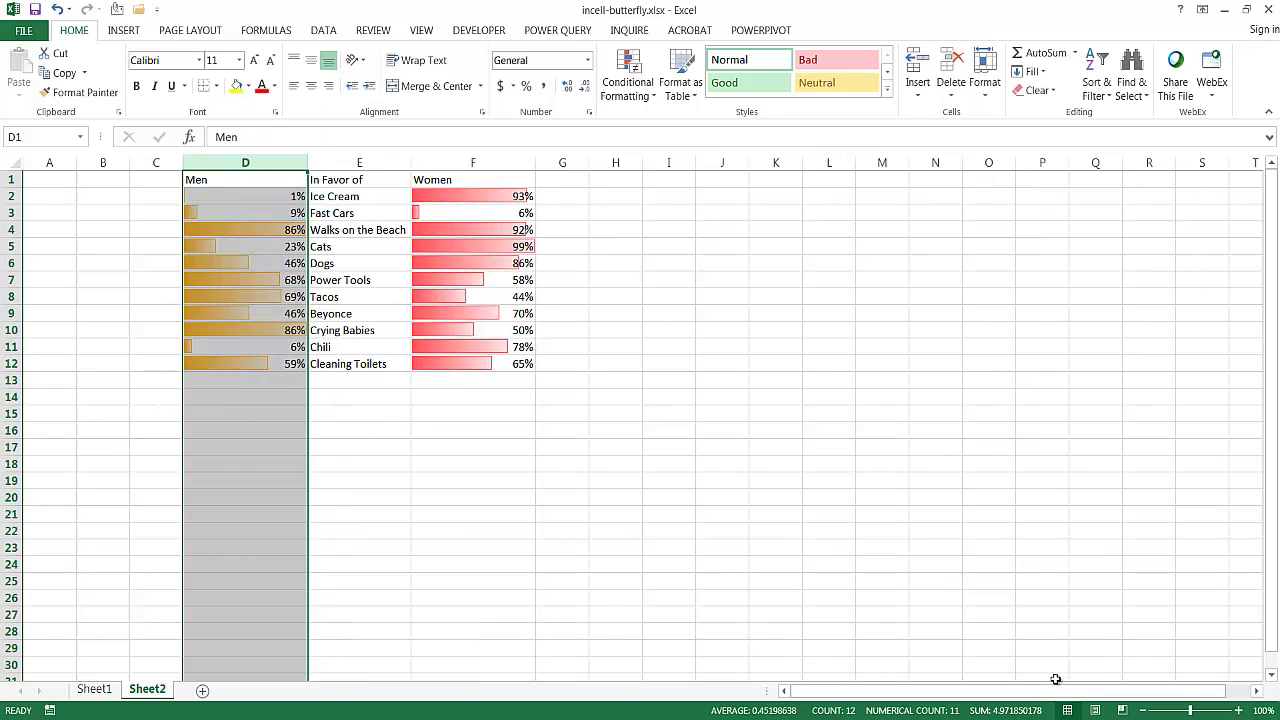
click(1240, 710)
click(1240, 710)
click(1240, 710)
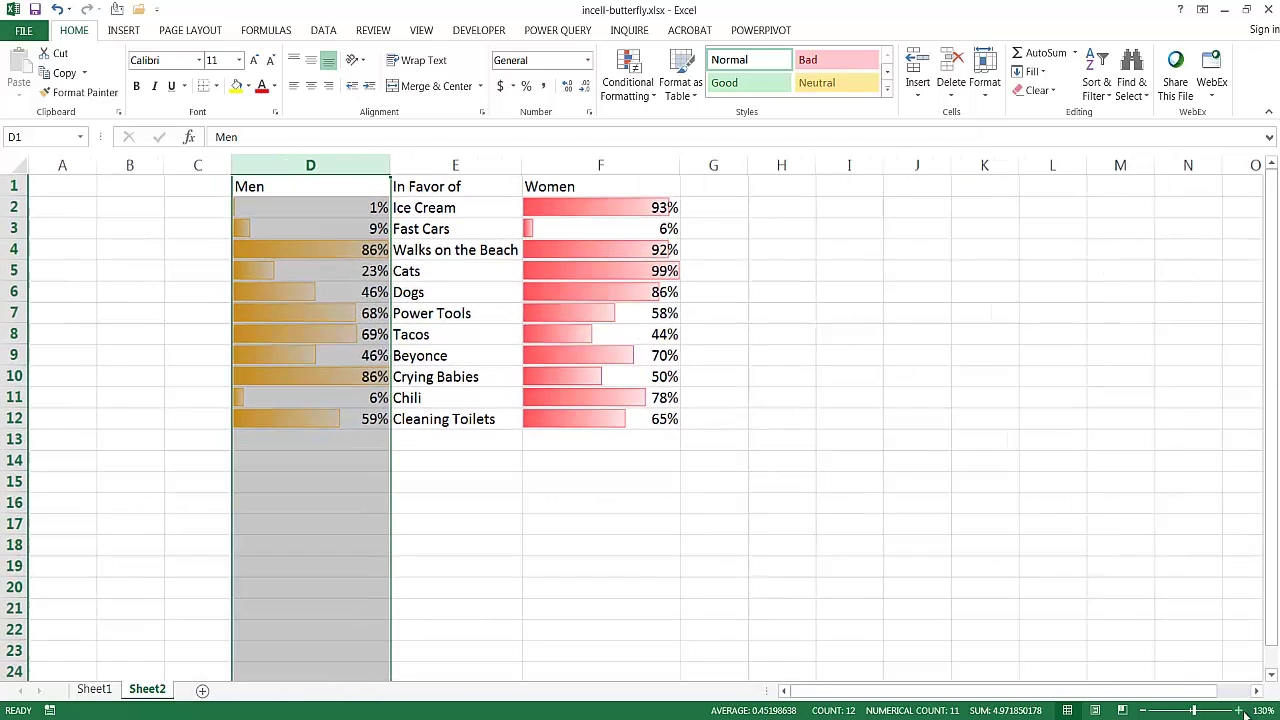
click(843, 561)
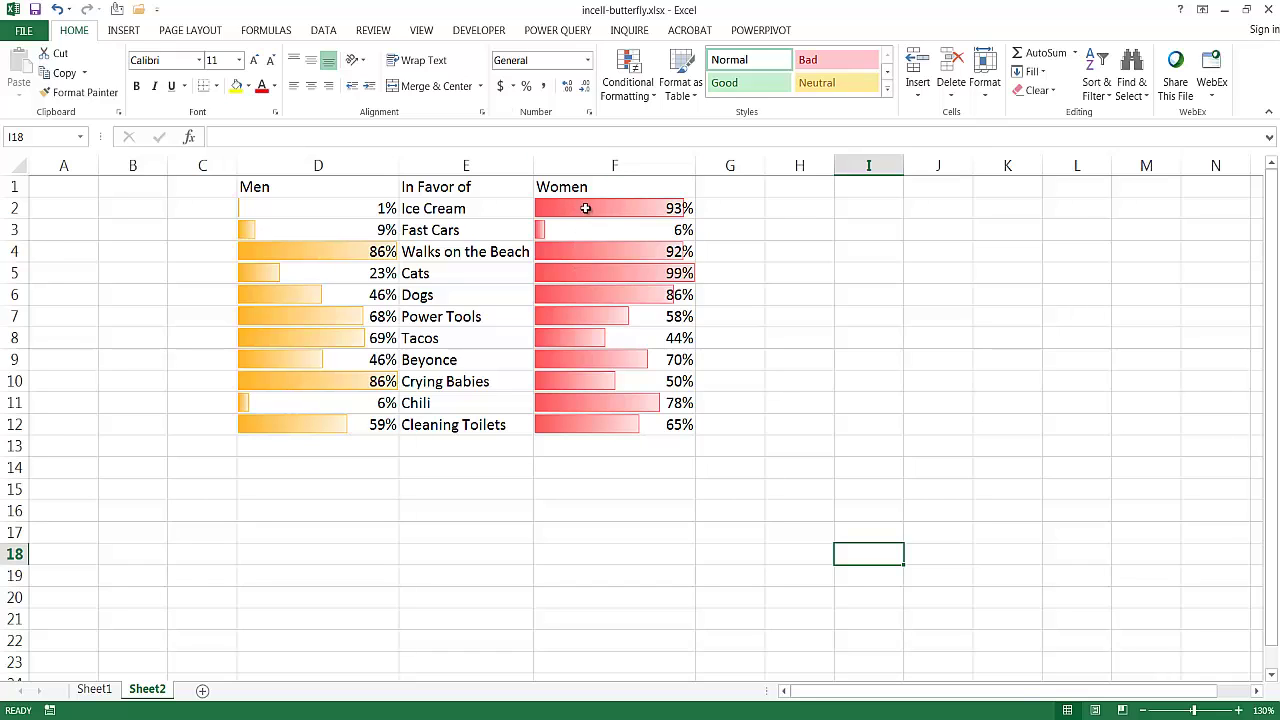
Edit the Men data bar rule on D2:D12 to use Right-to-Left bar direction.
drag(585, 208, 589, 446)
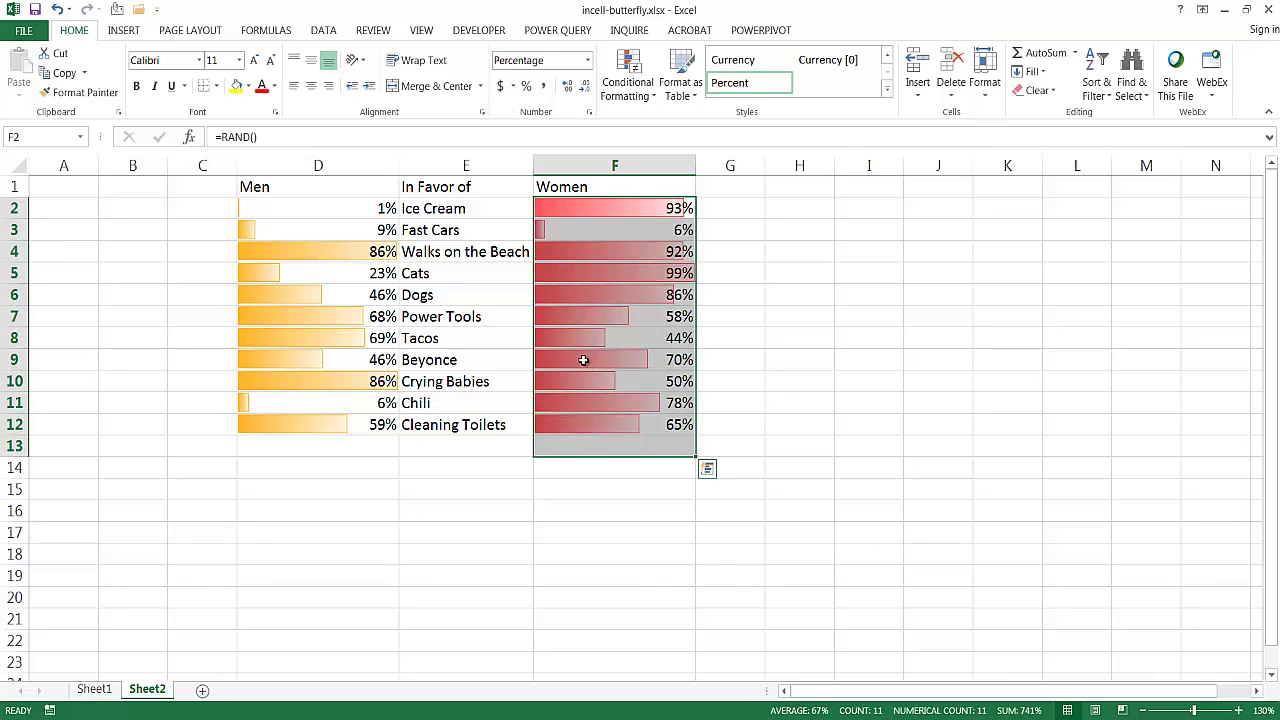
drag(314, 206, 332, 423)
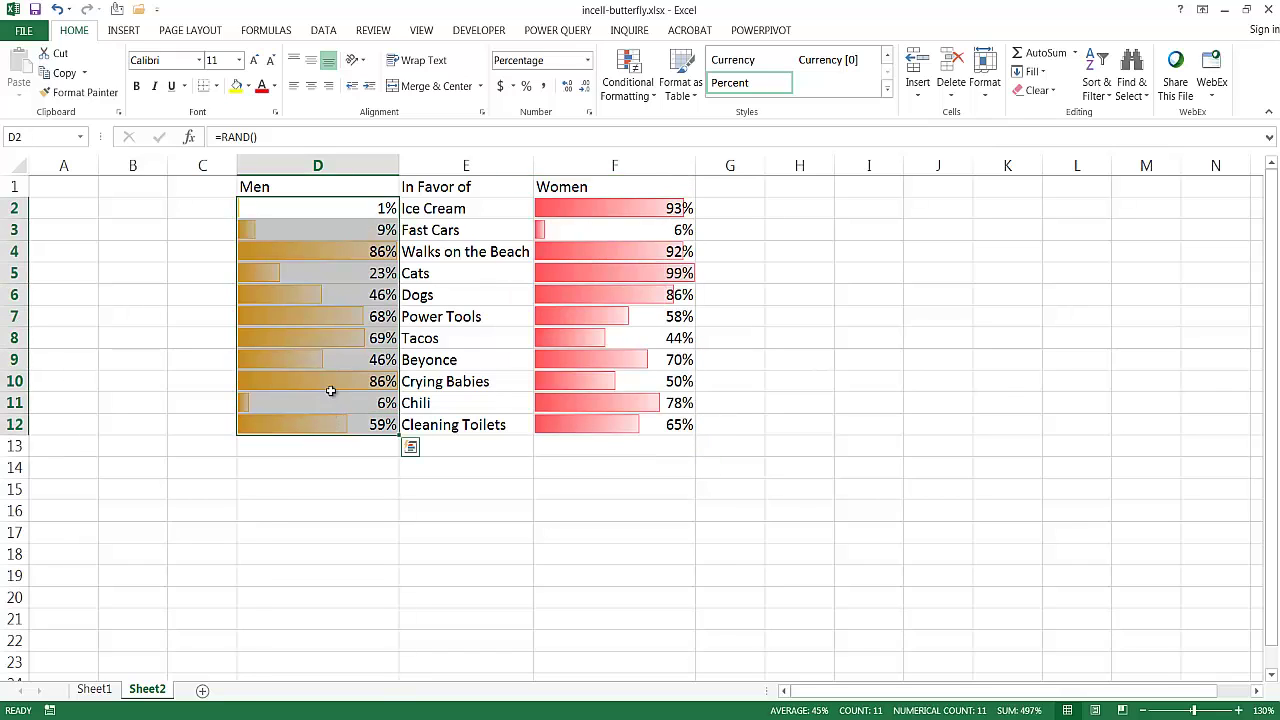
click(626, 80)
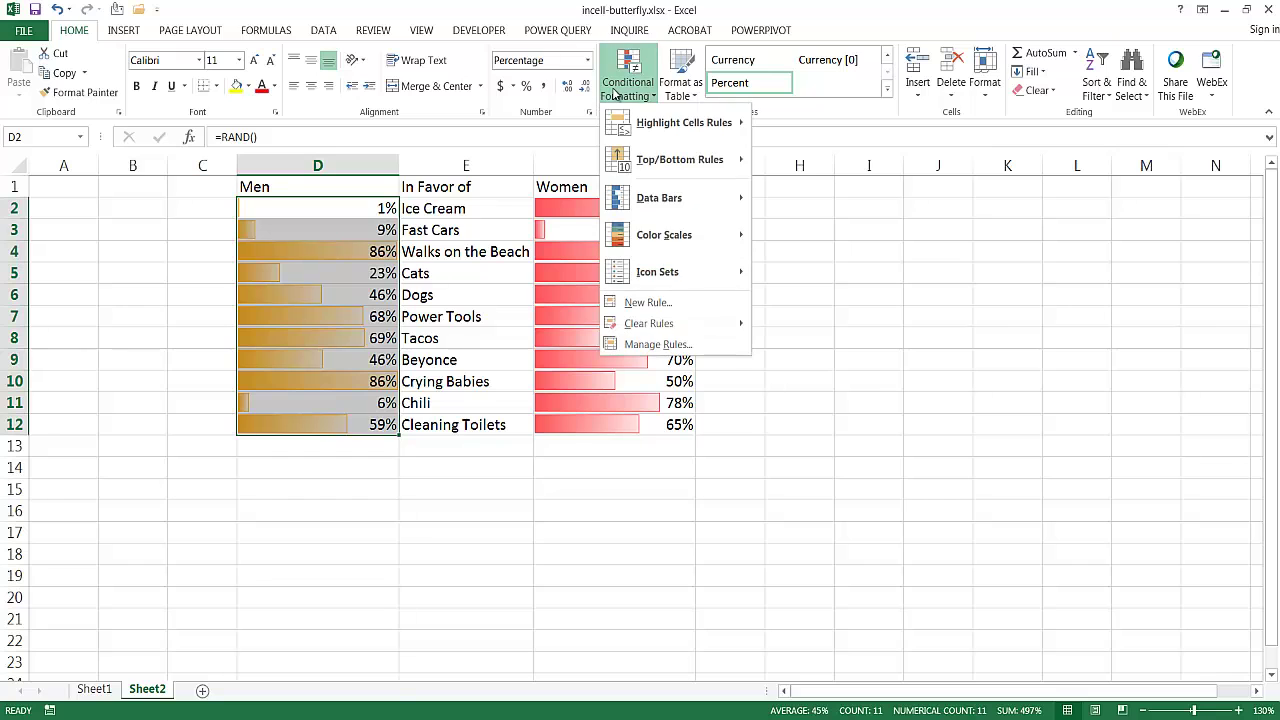
click(660, 344)
click(550, 412)
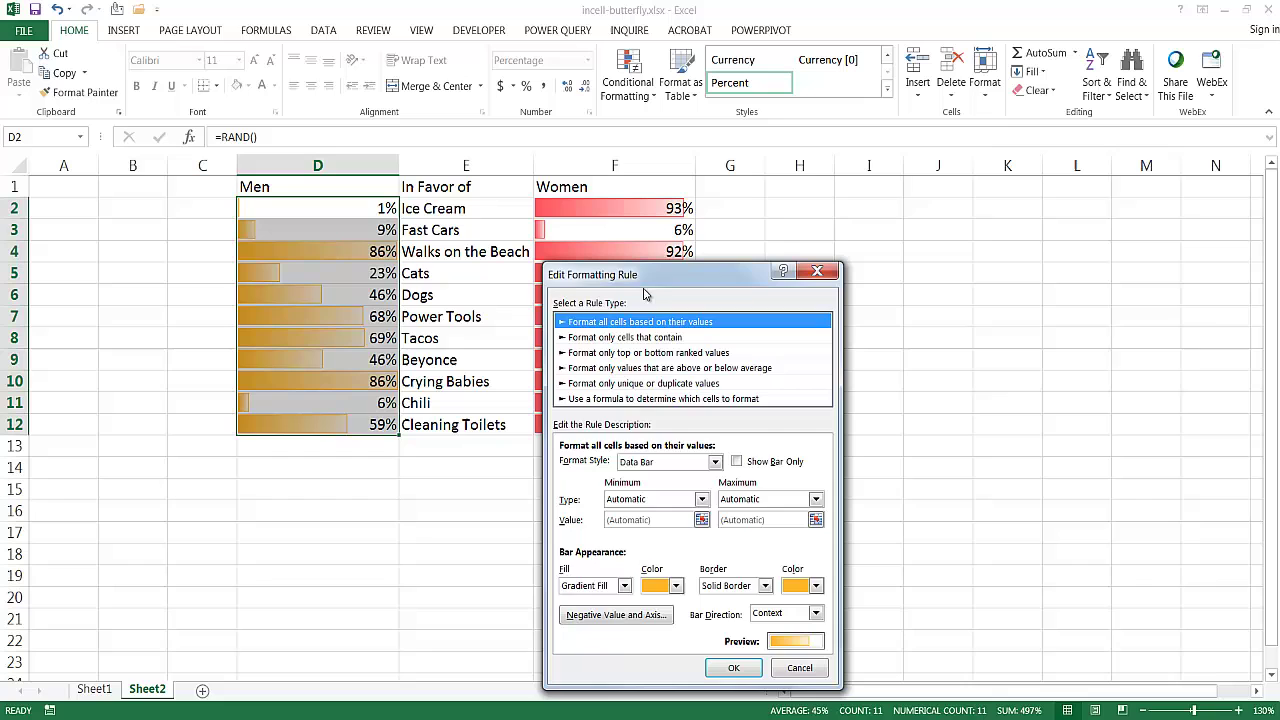
drag(684, 279, 838, 168)
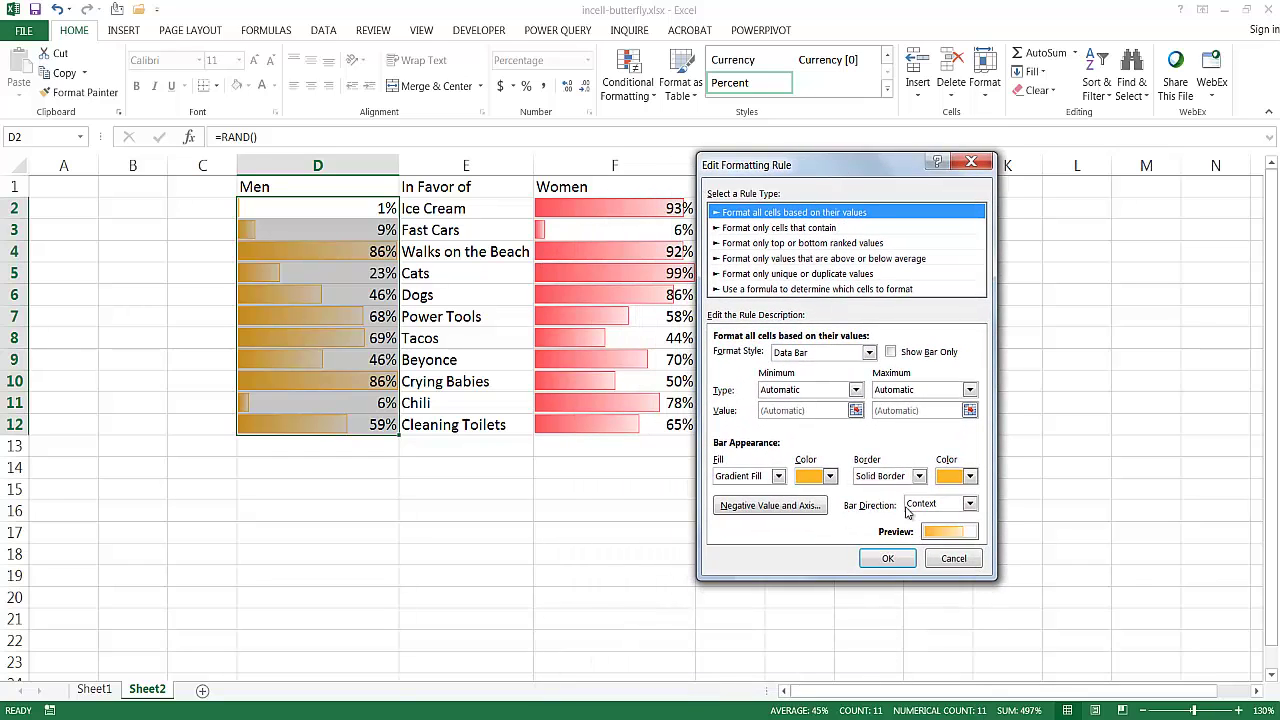
click(968, 505)
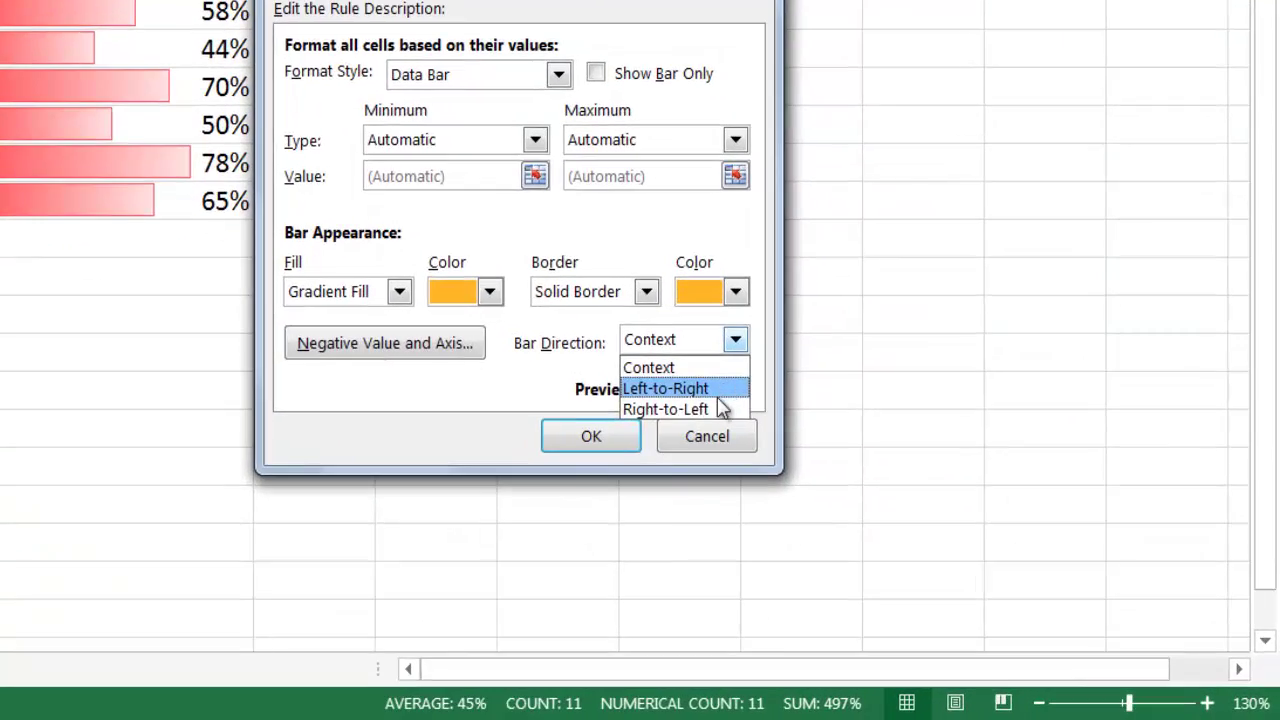
click(716, 411)
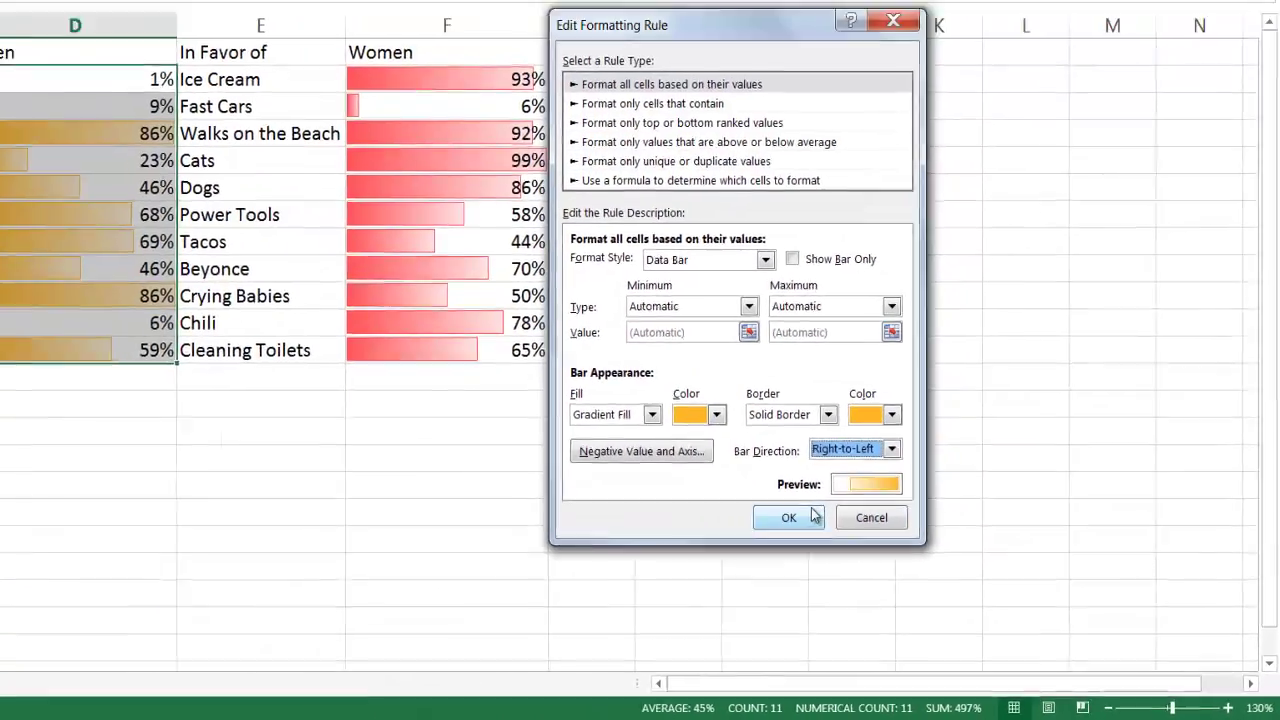
click(591, 436)
click(783, 583)
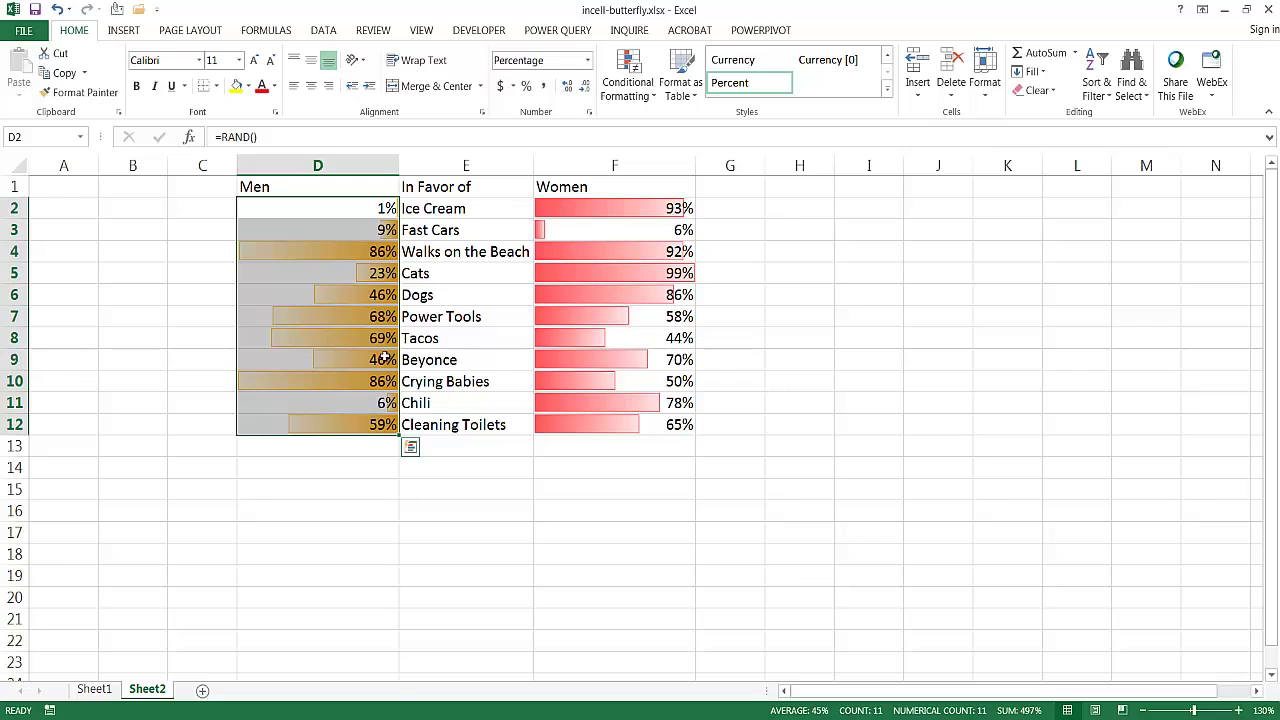
Apply Align Left to the Women percentages in F2:F12.
click(672, 208)
drag(672, 258, 675, 426)
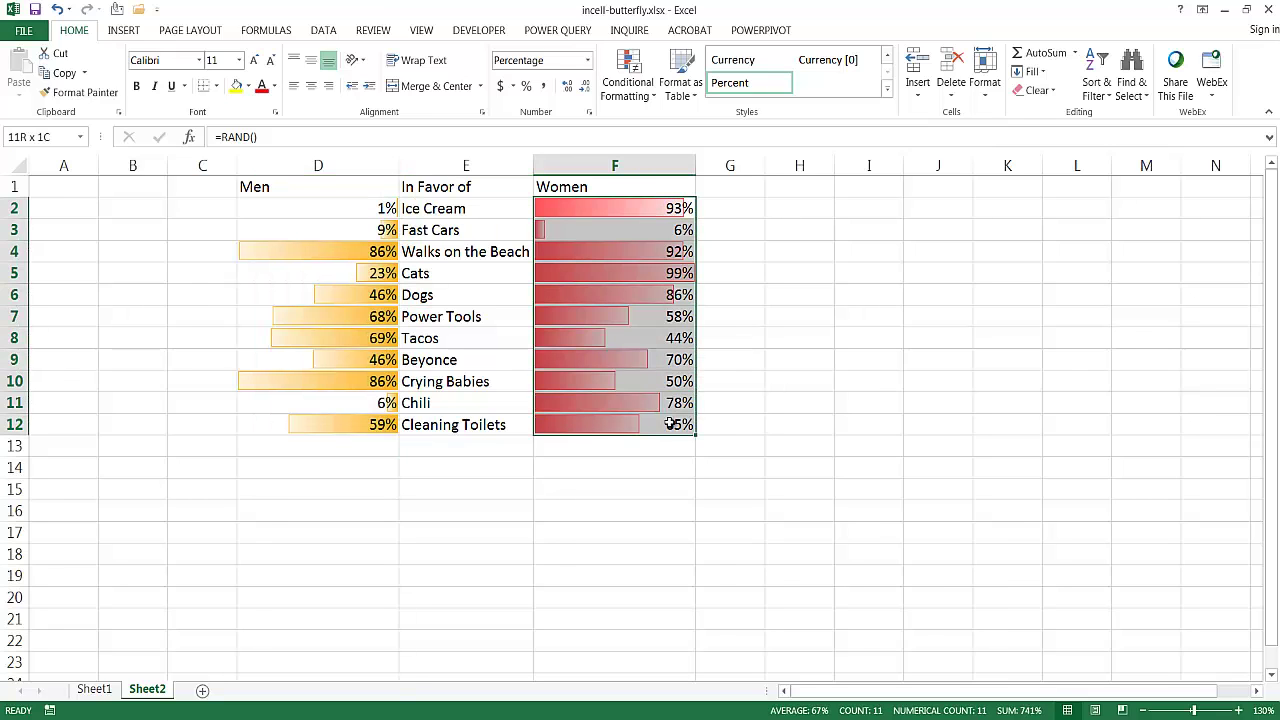
click(294, 86)
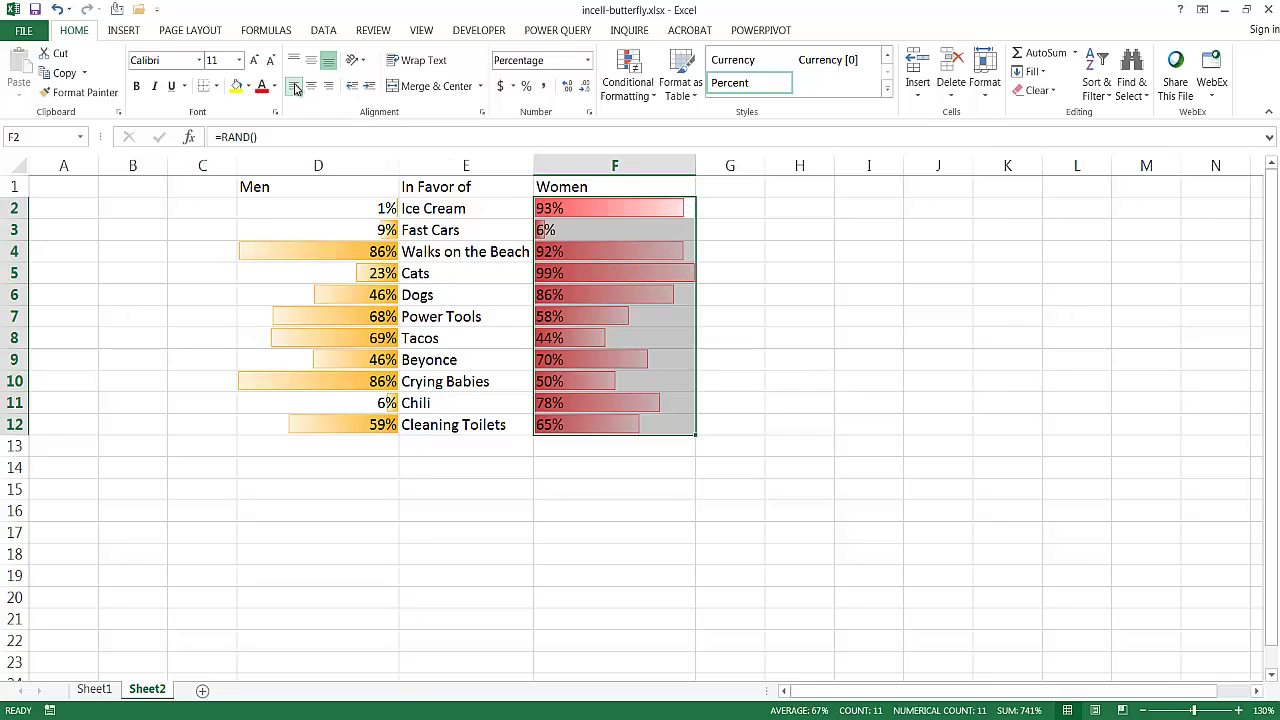
click(497, 606)
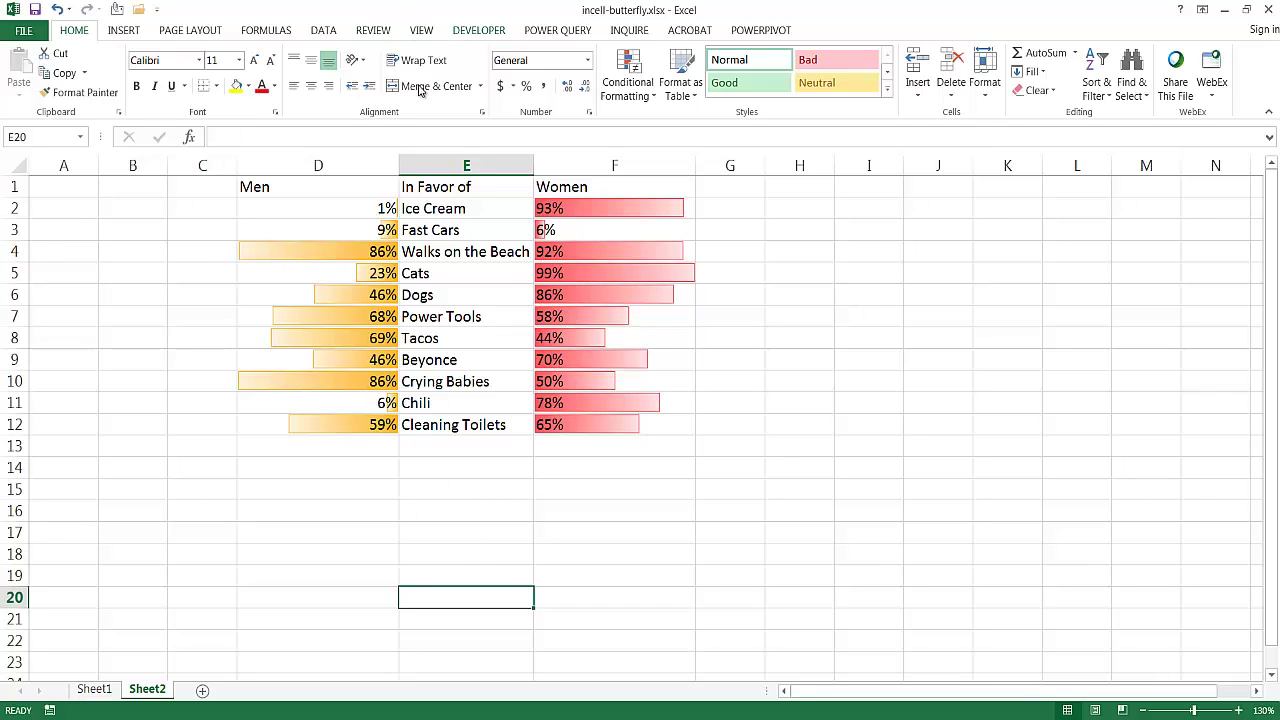
Hide the sheet gridlines and apply All Borders to the header row D1:F1.
click(421, 30)
click(176, 87)
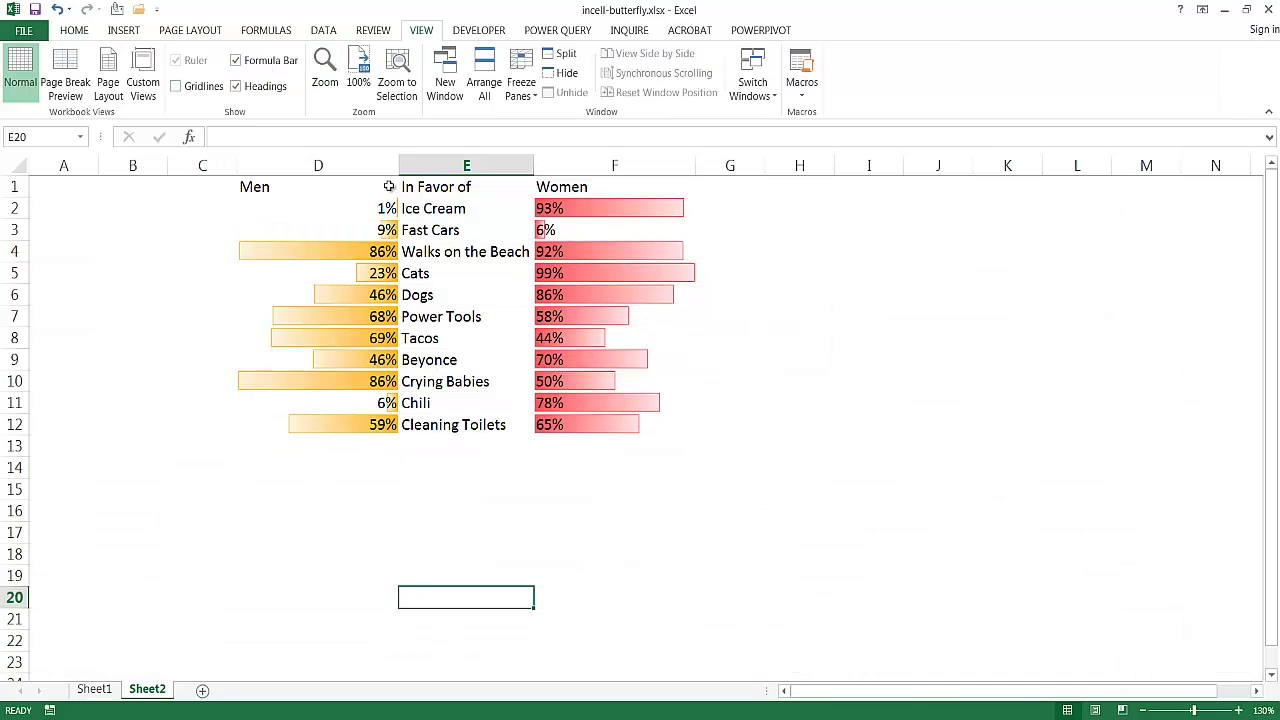
drag(508, 244, 623, 426)
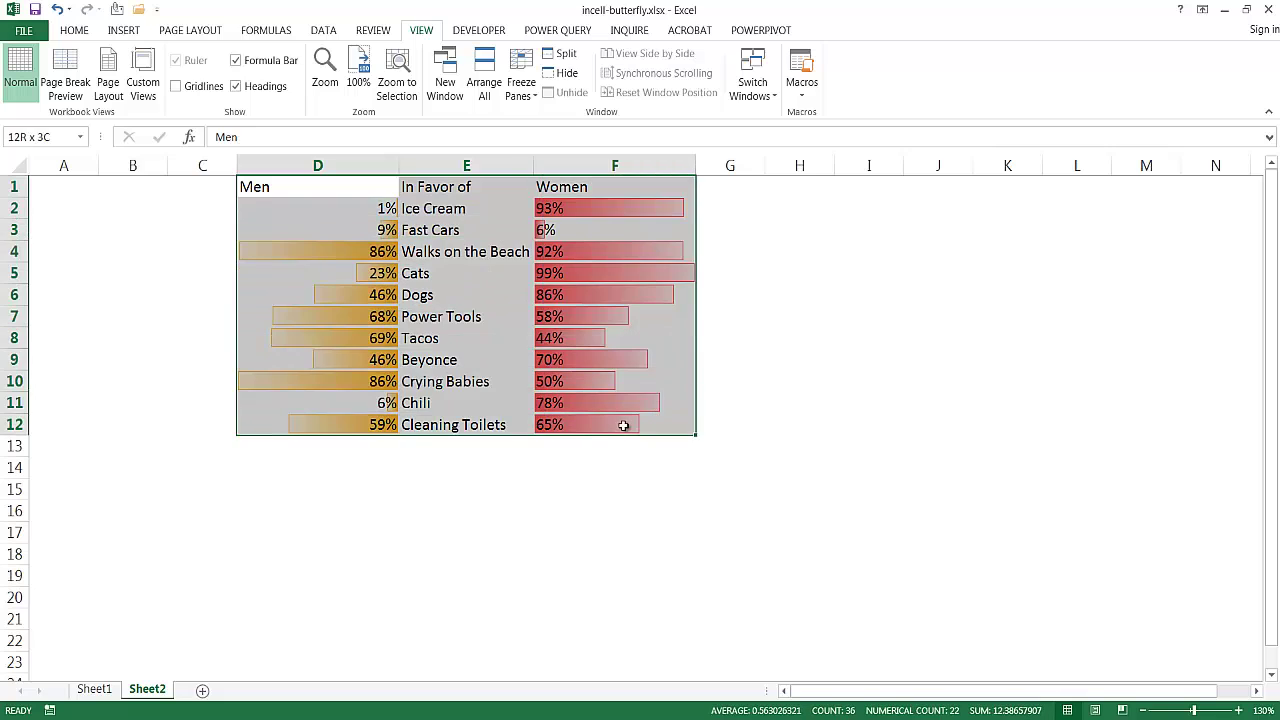
click(466, 402)
drag(323, 186, 600, 188)
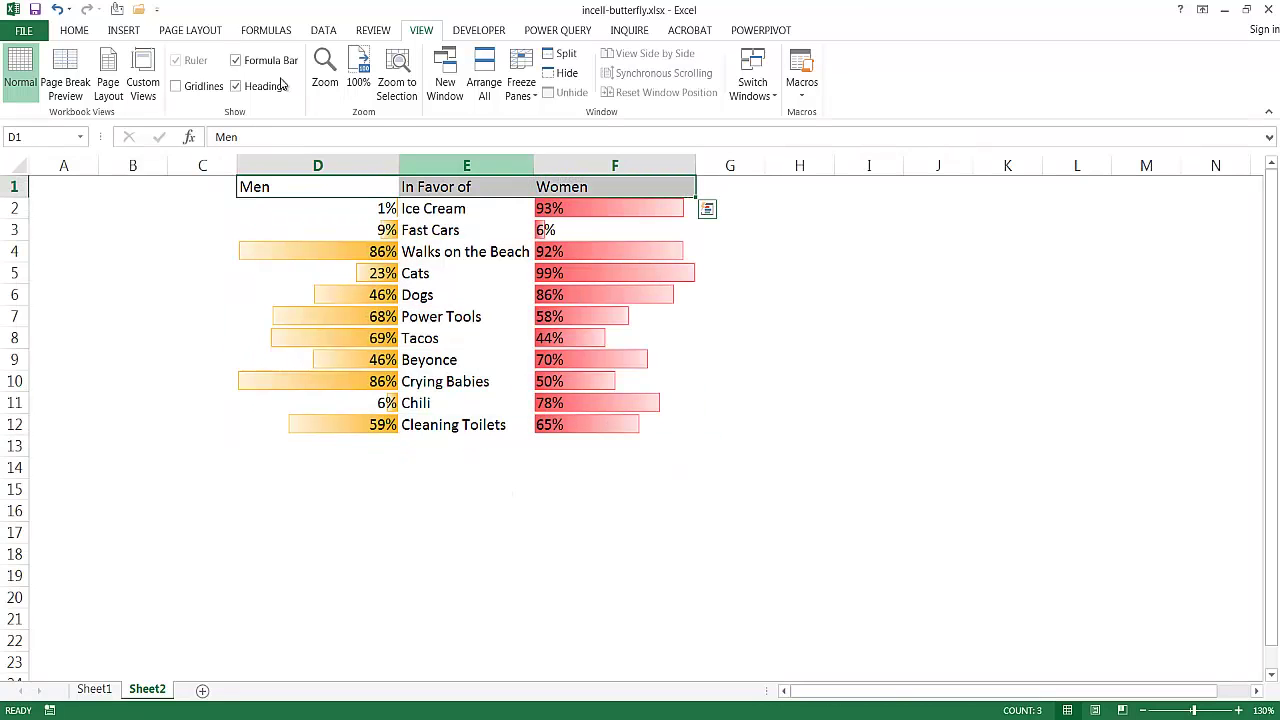
click(74, 30)
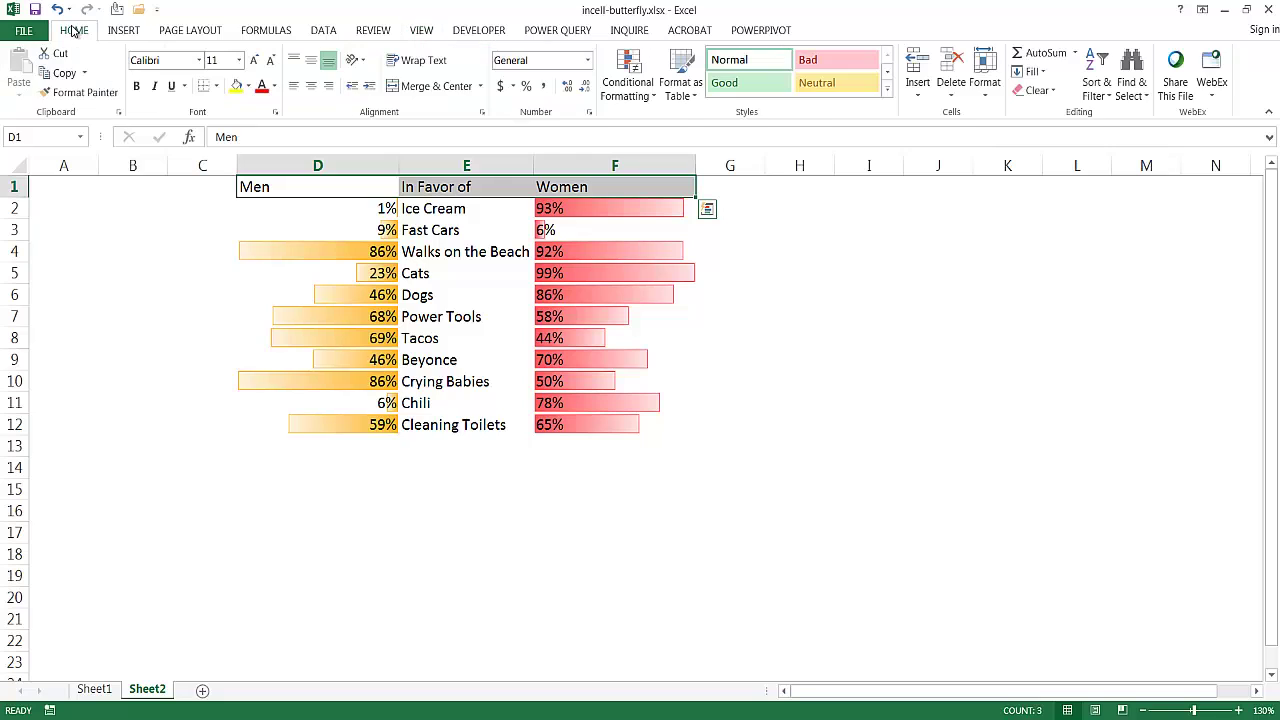
click(216, 87)
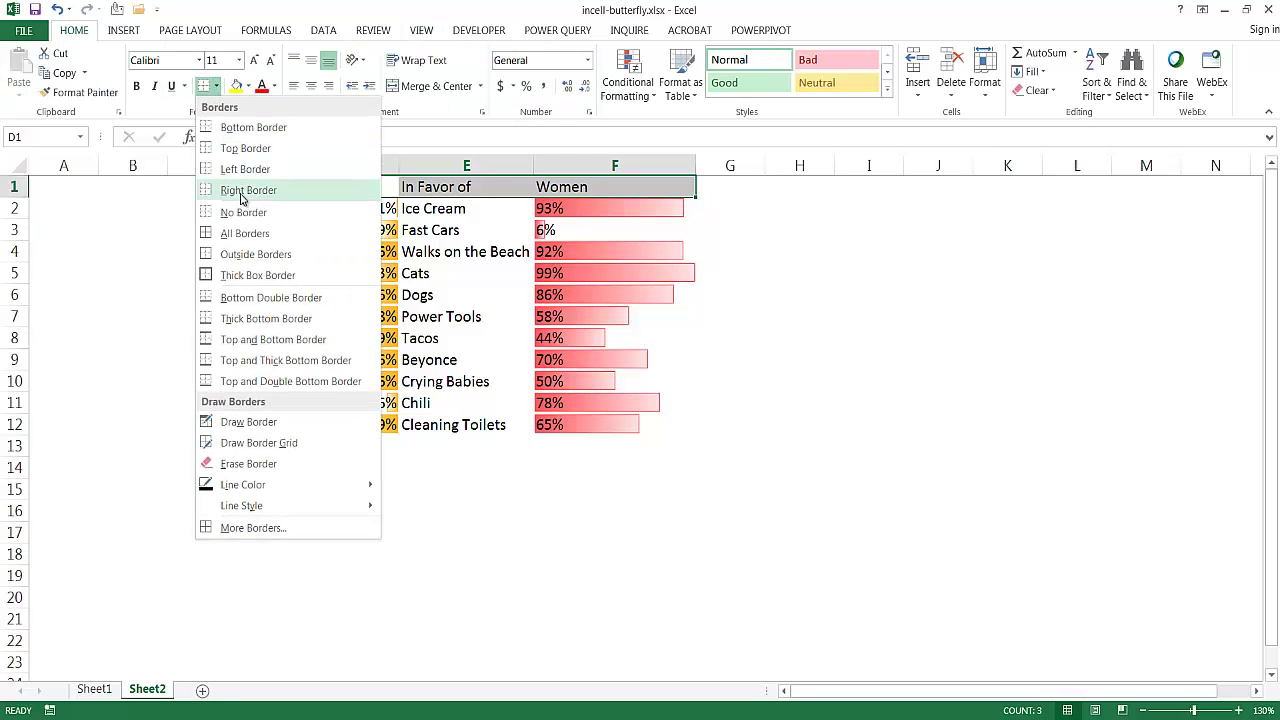
click(250, 232)
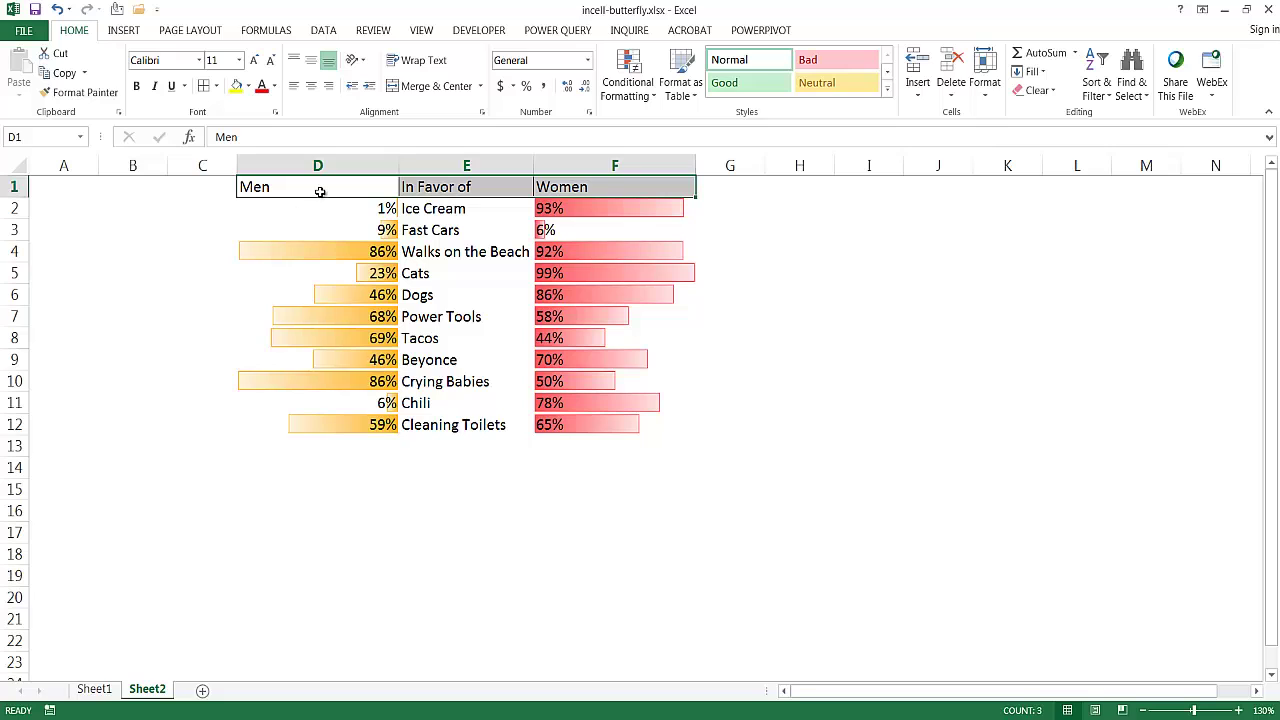
Give the Men, In Favor of and Women columns (rows 1-12) each Outside Borders.
drag(318, 190, 314, 424)
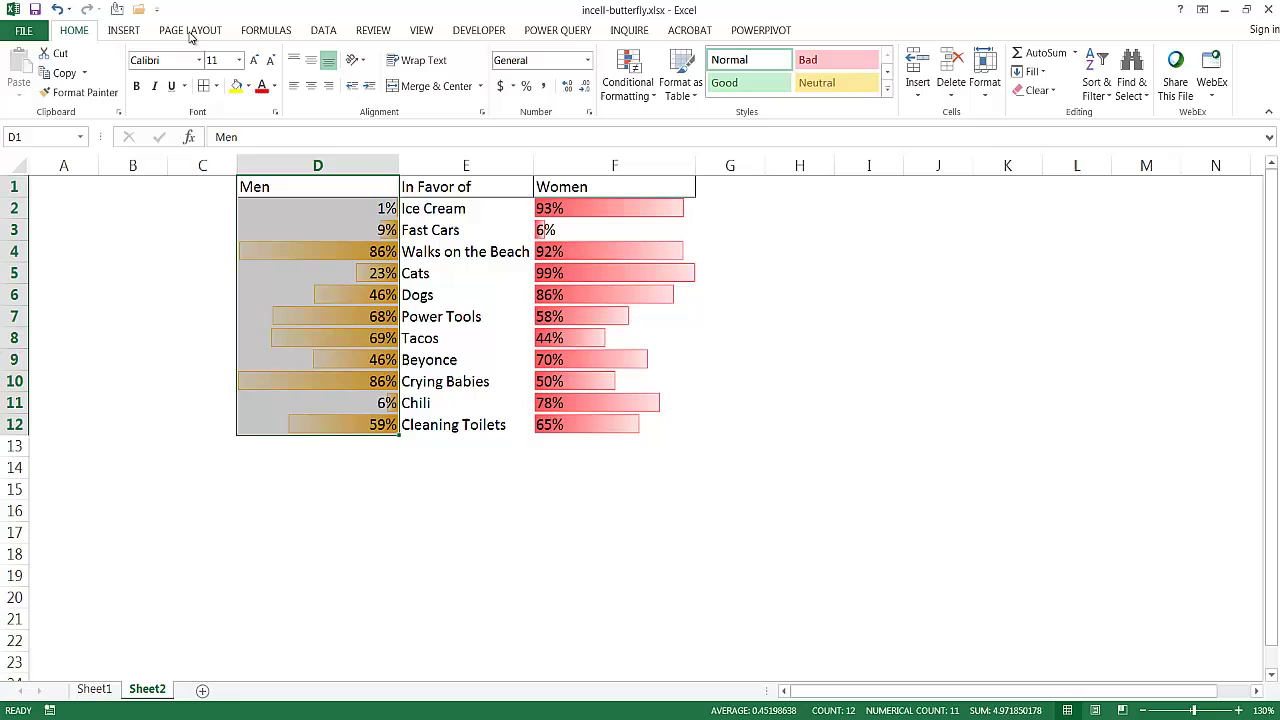
click(216, 86)
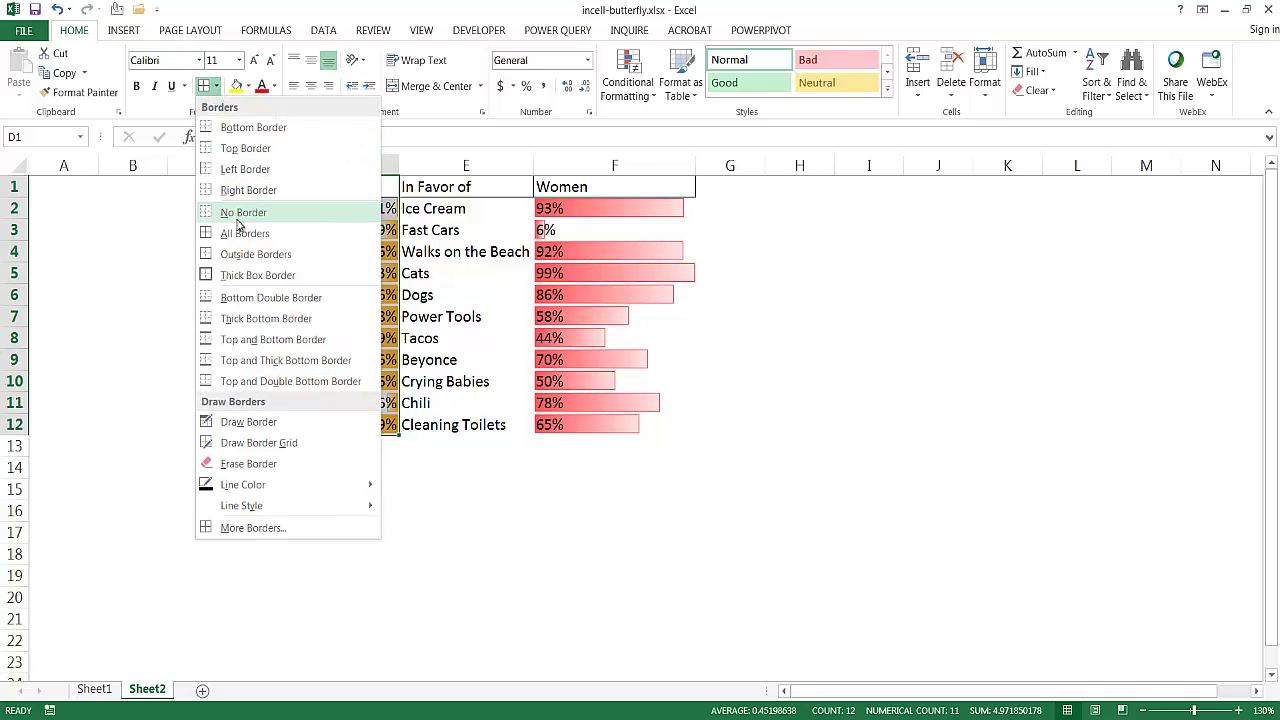
click(251, 254)
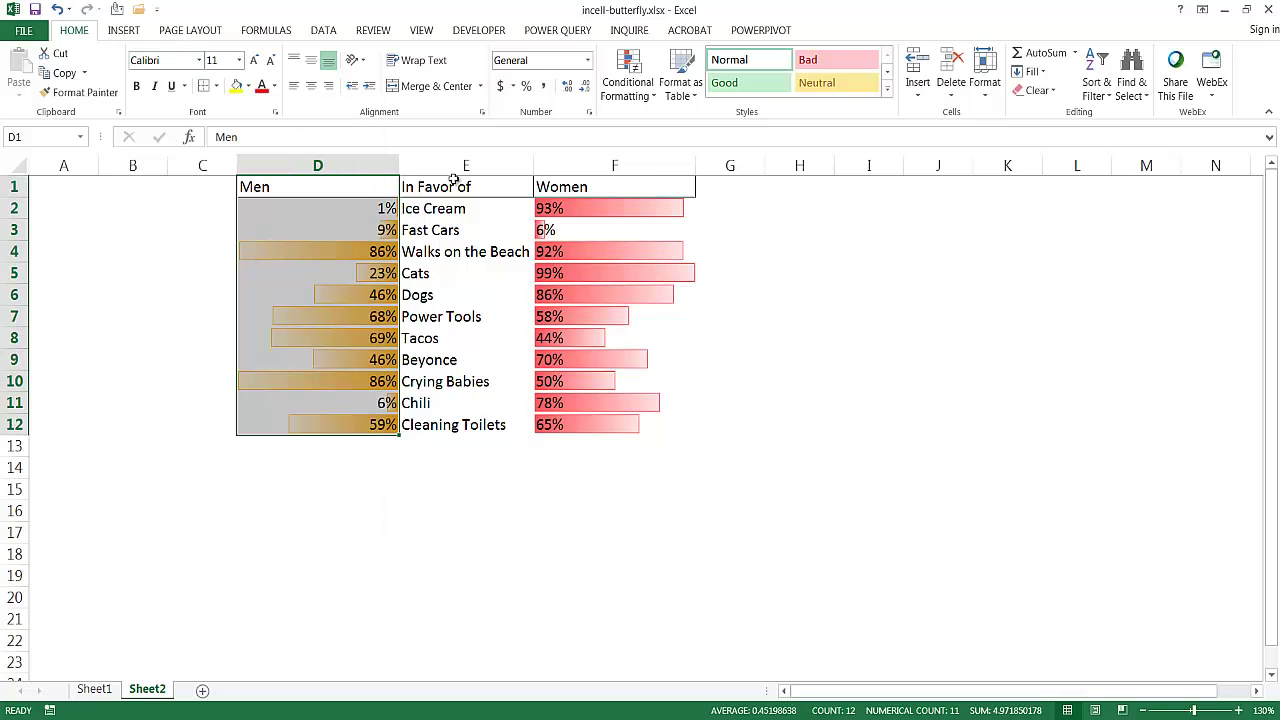
drag(457, 182, 457, 424)
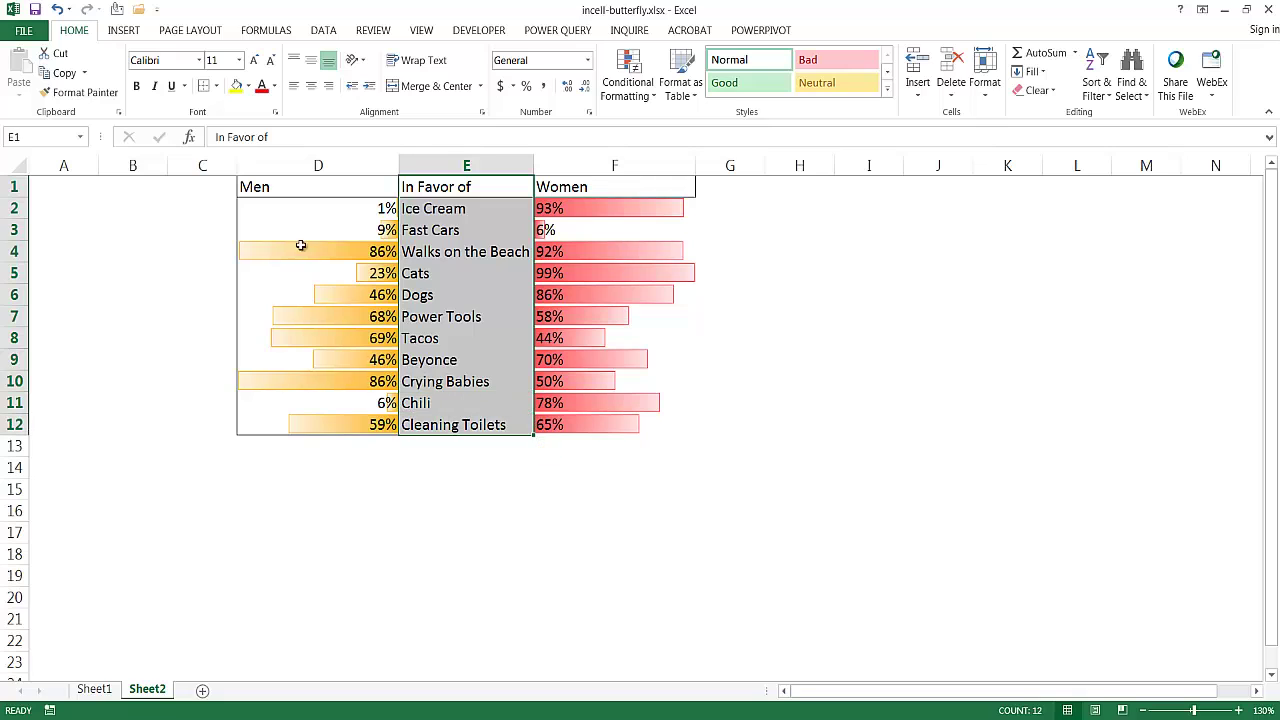
click(205, 87)
drag(597, 183, 594, 429)
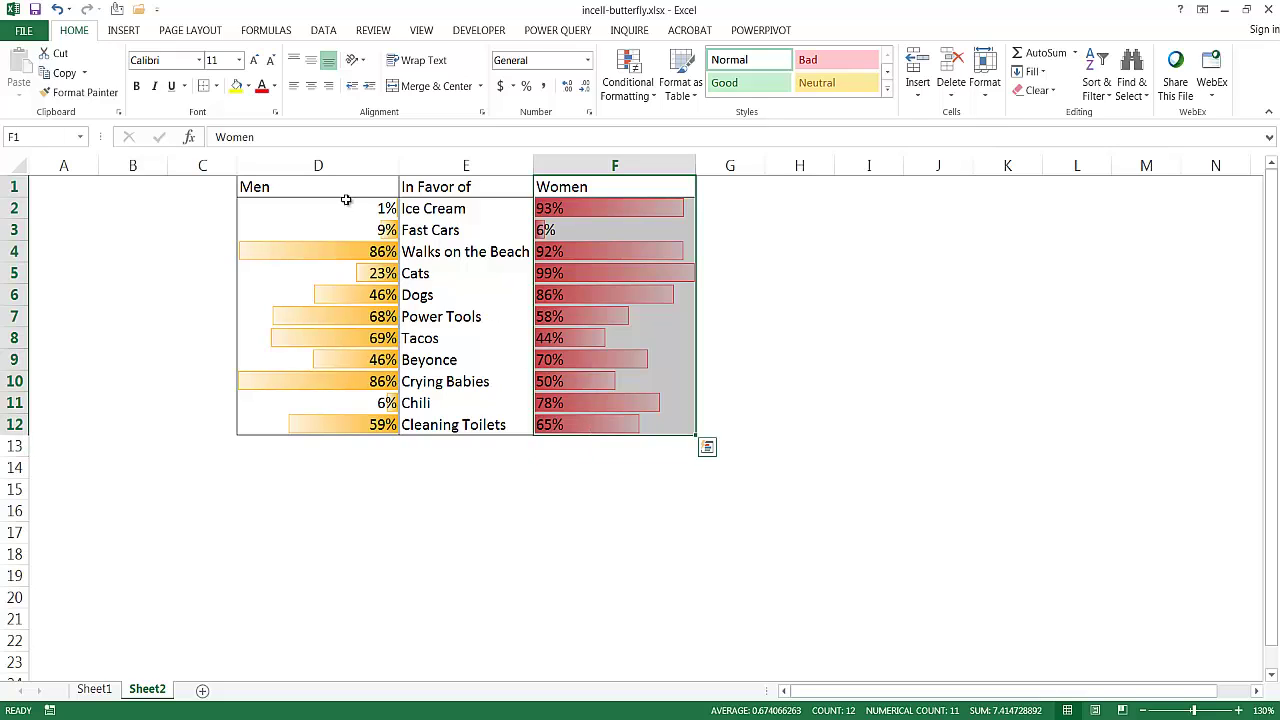
click(205, 87)
click(453, 551)
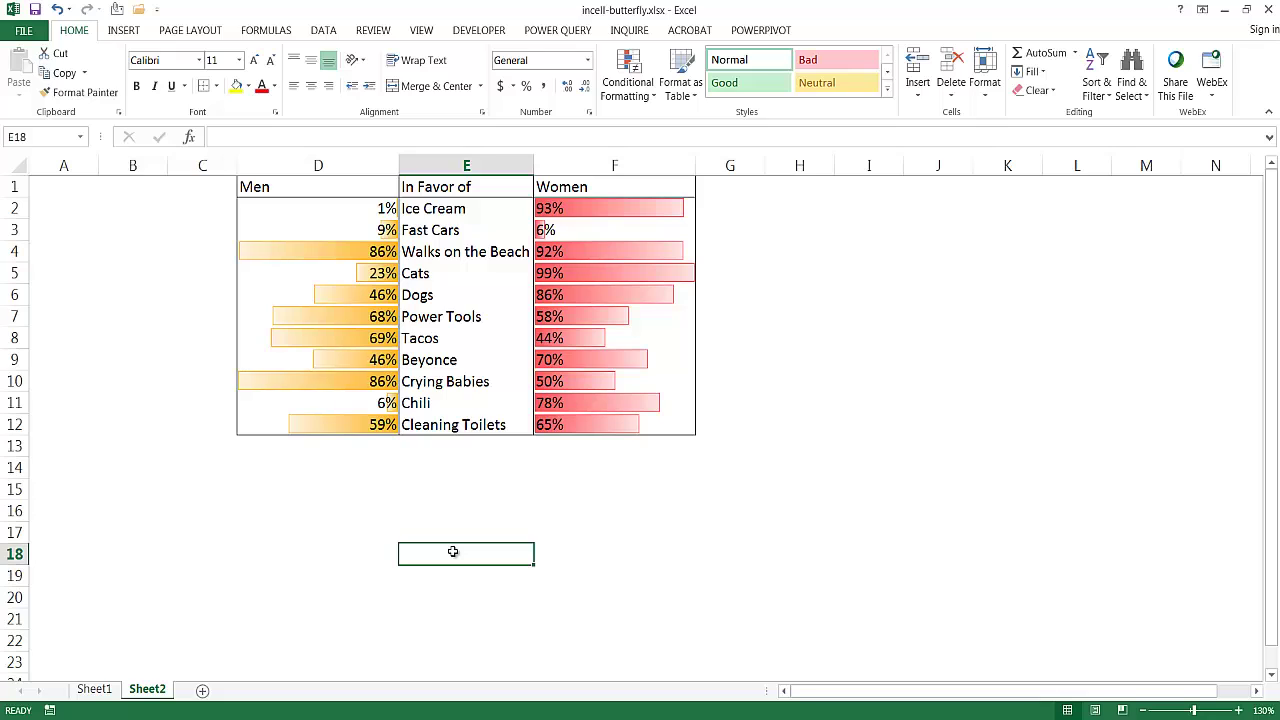
click(453, 594)
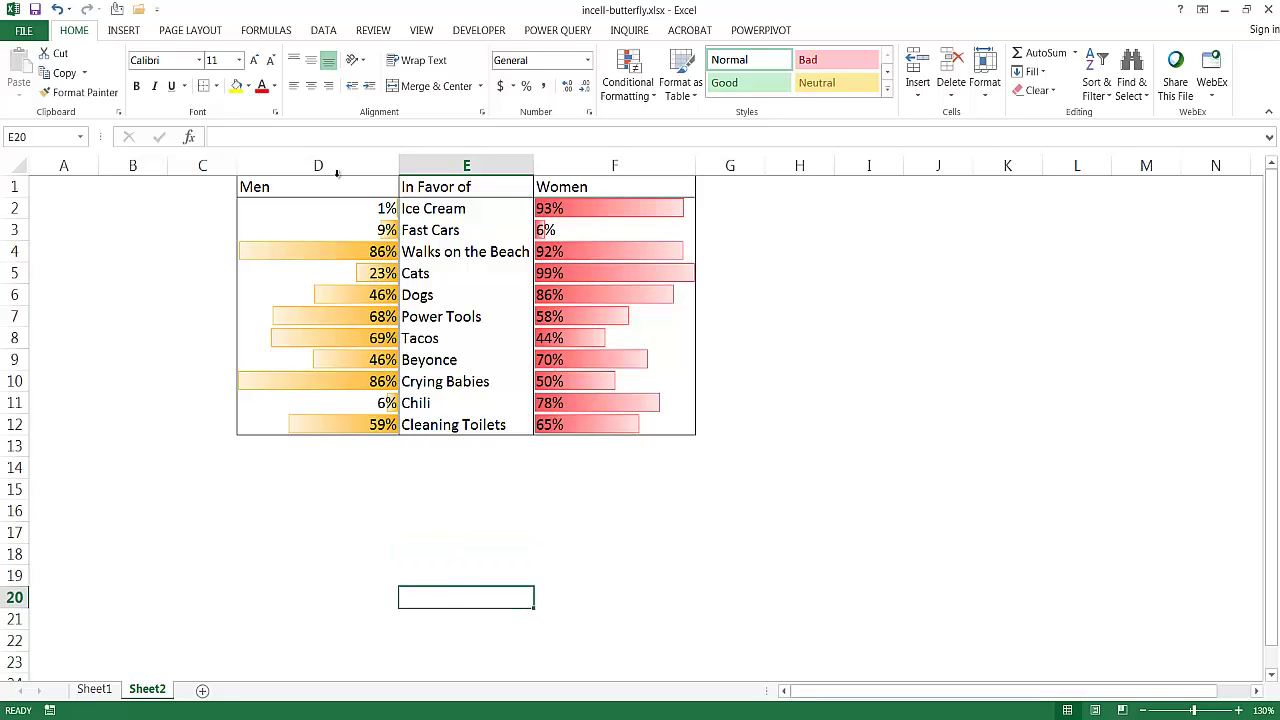
Center the headers D1:F1 and give the Men header the Accent4 cell style.
drag(335, 183, 556, 184)
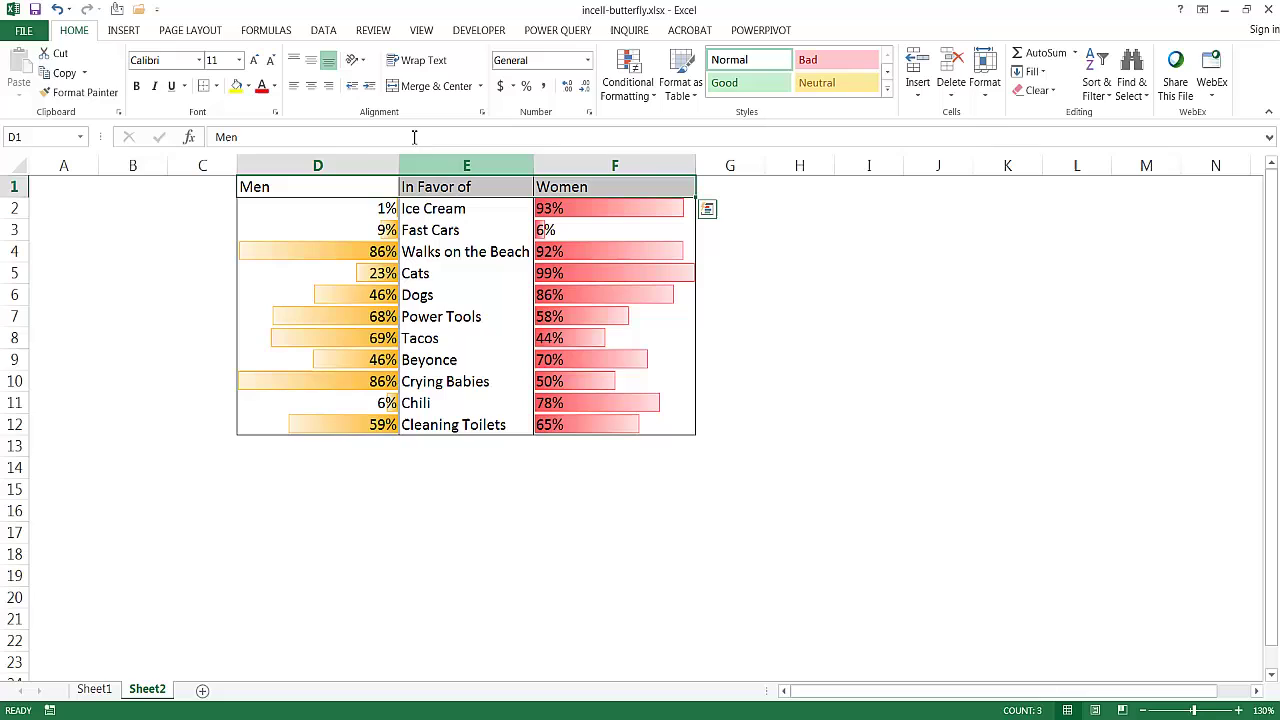
click(311, 86)
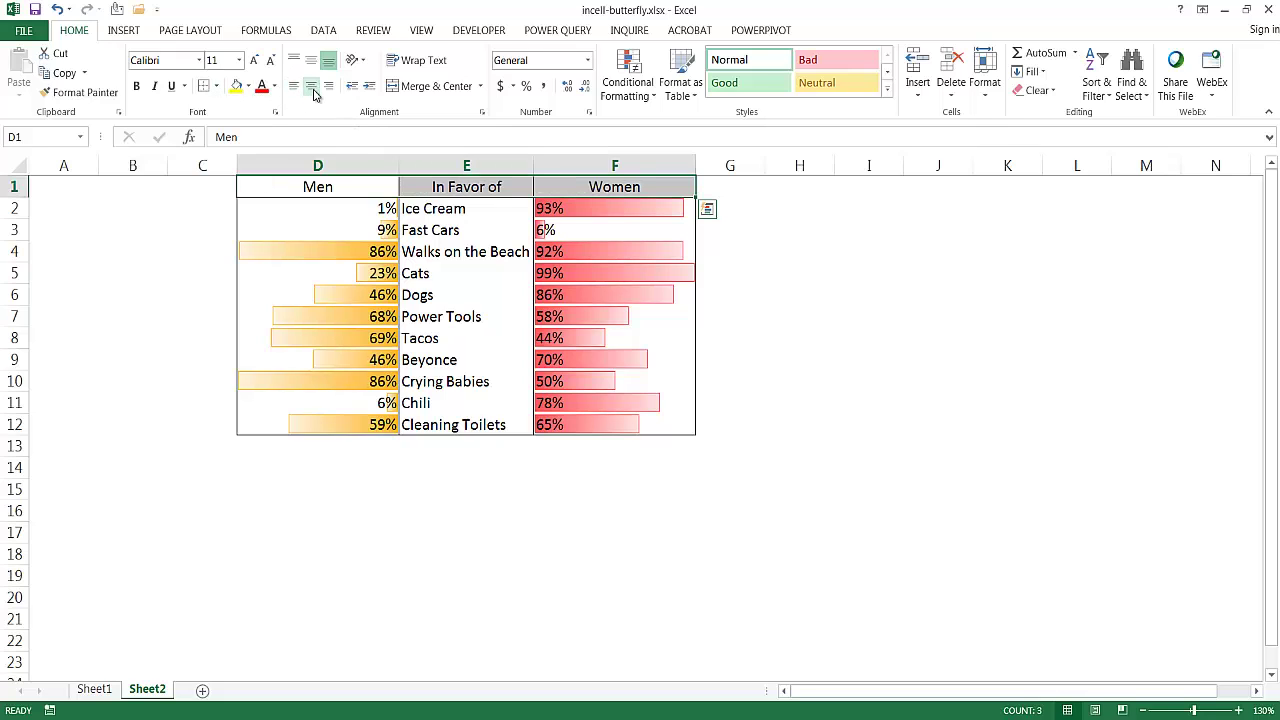
click(343, 190)
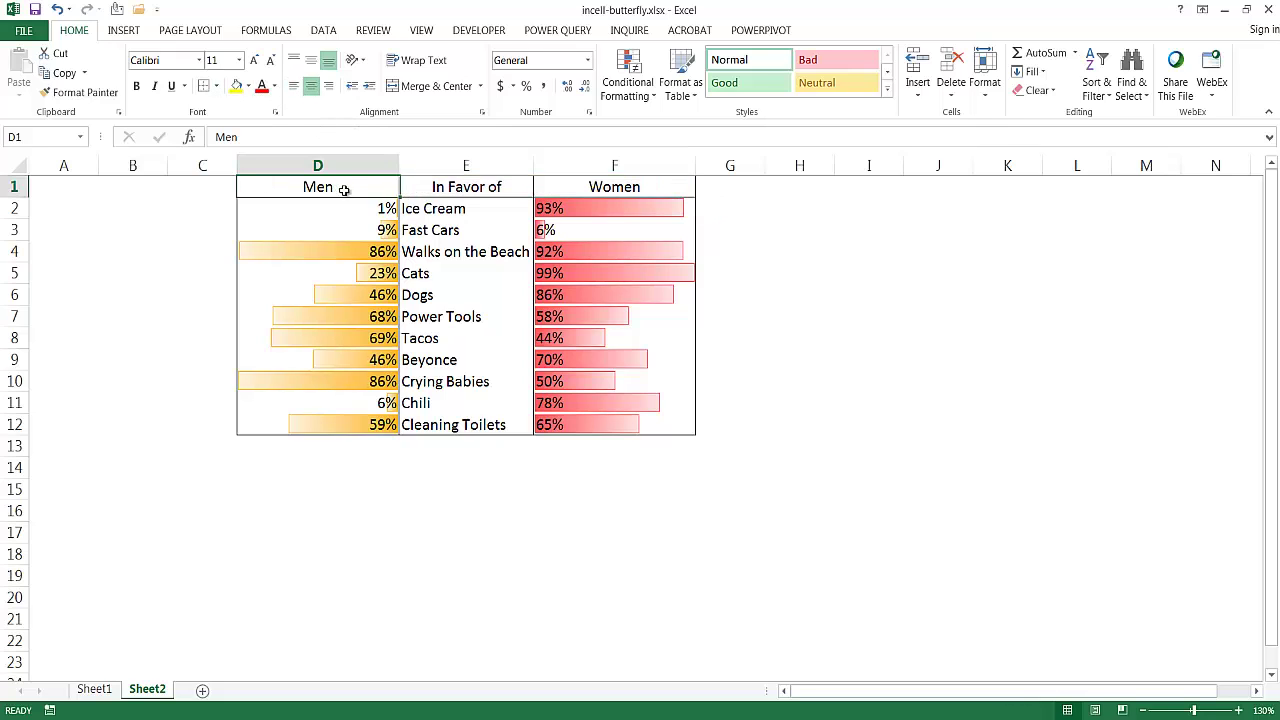
click(887, 89)
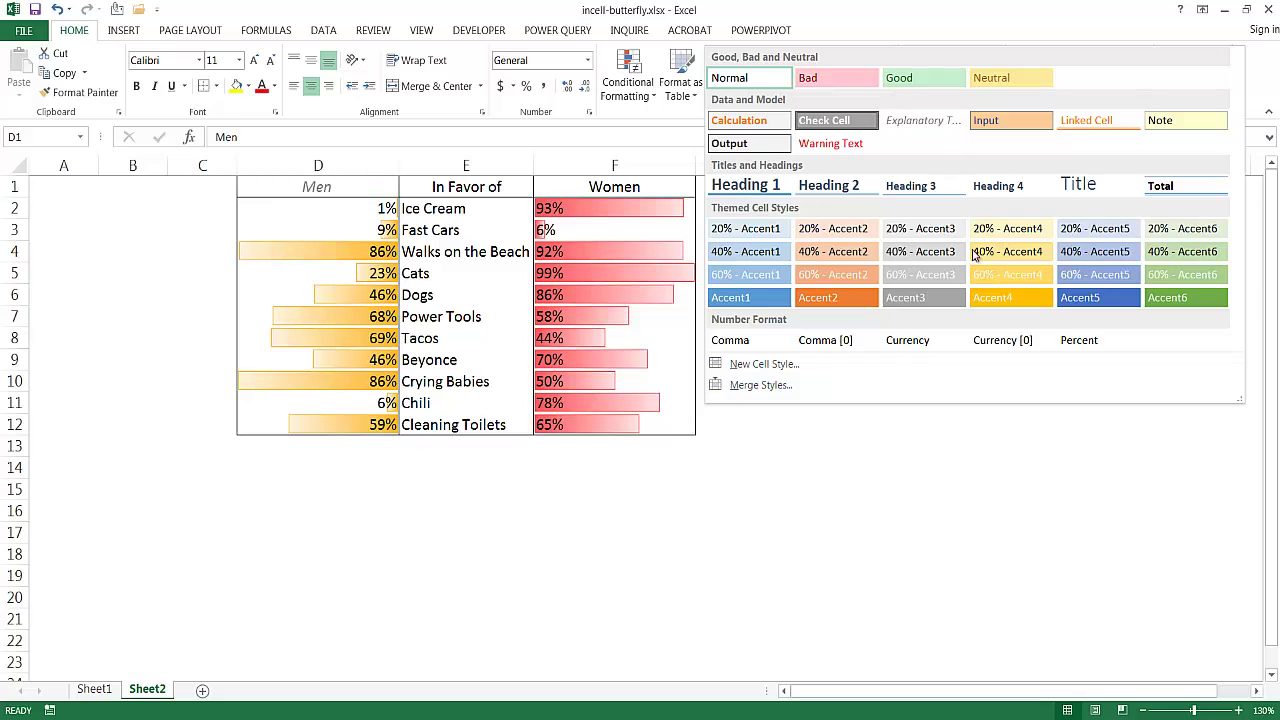
click(1008, 297)
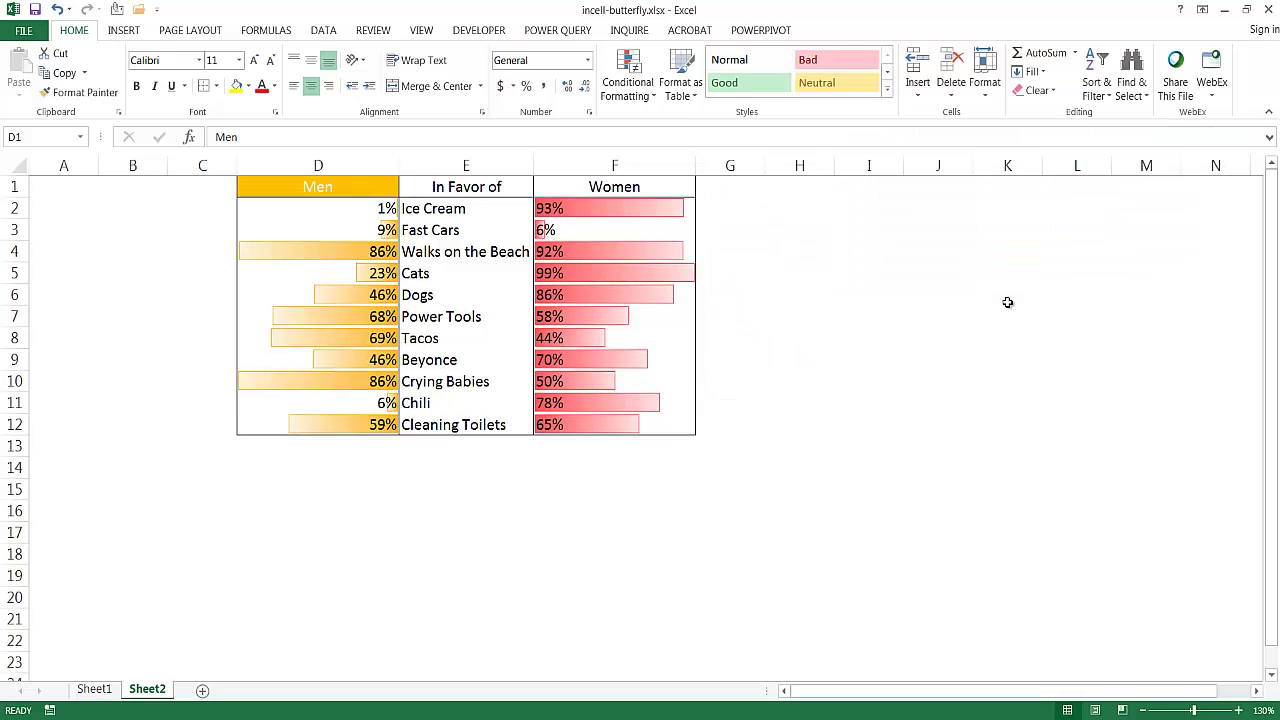
Style the Women header Accent2 and the In Favor of header green Accent6.
click(580, 190)
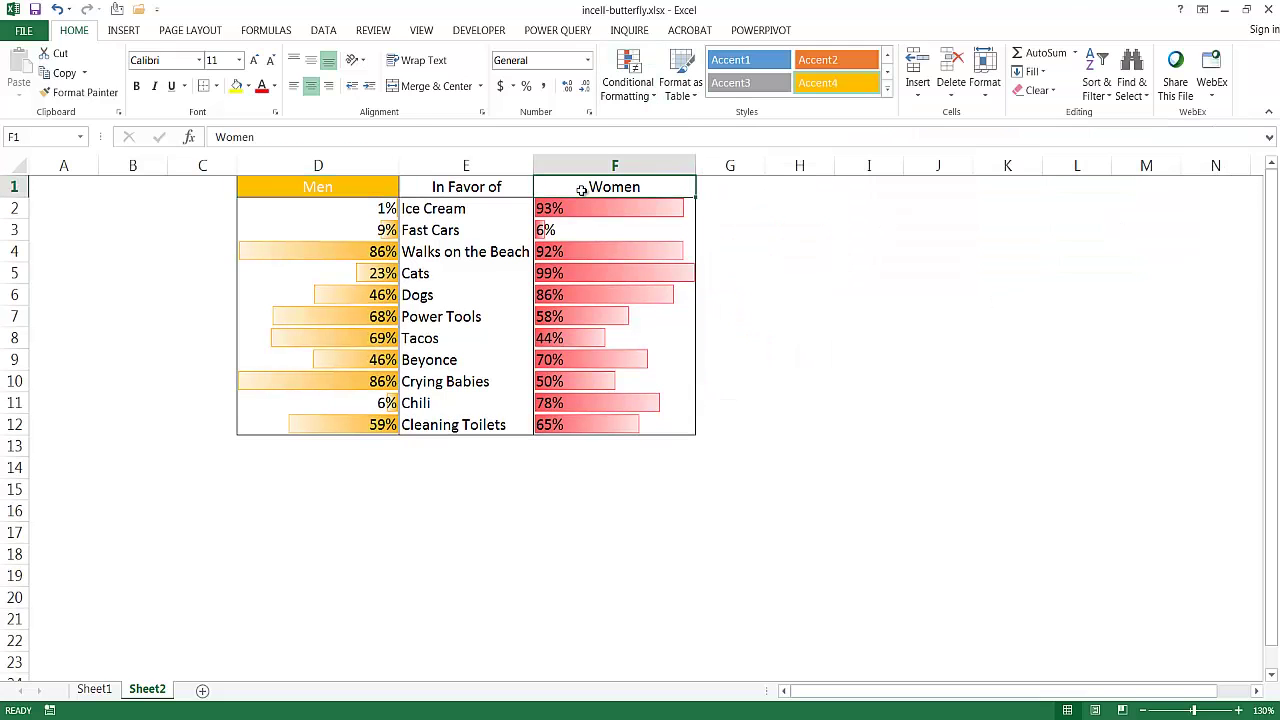
click(887, 89)
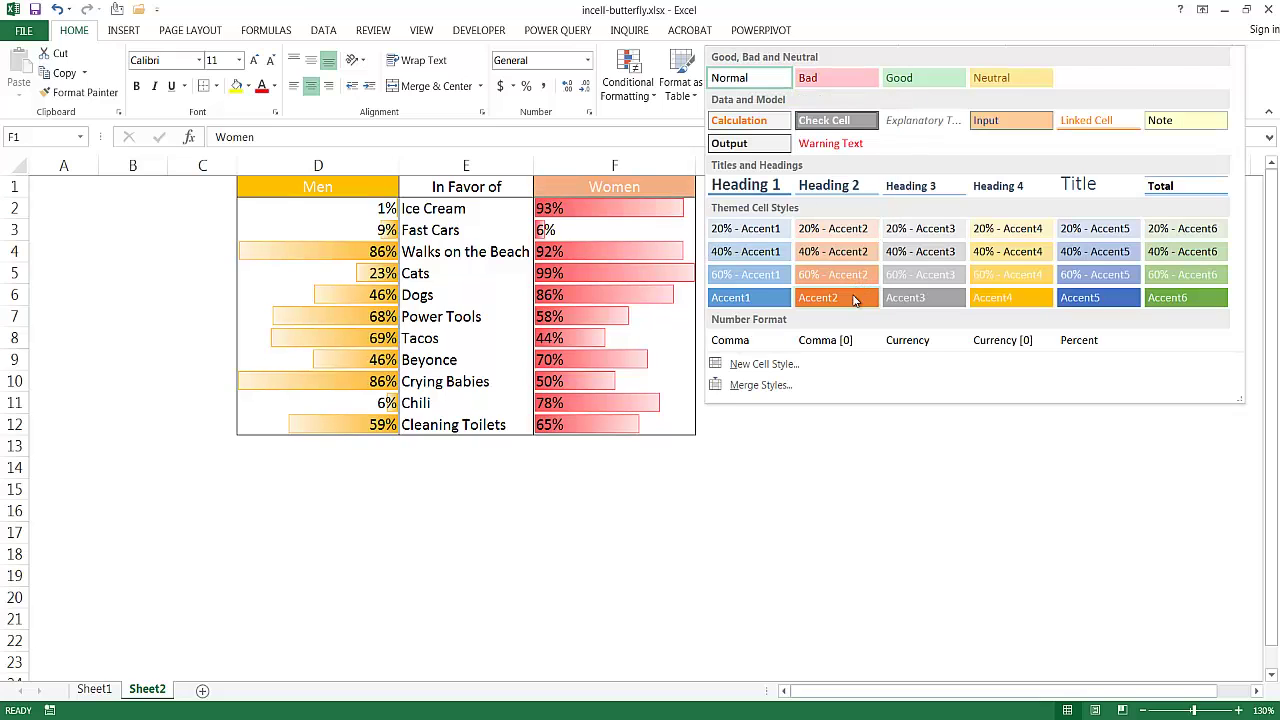
click(855, 298)
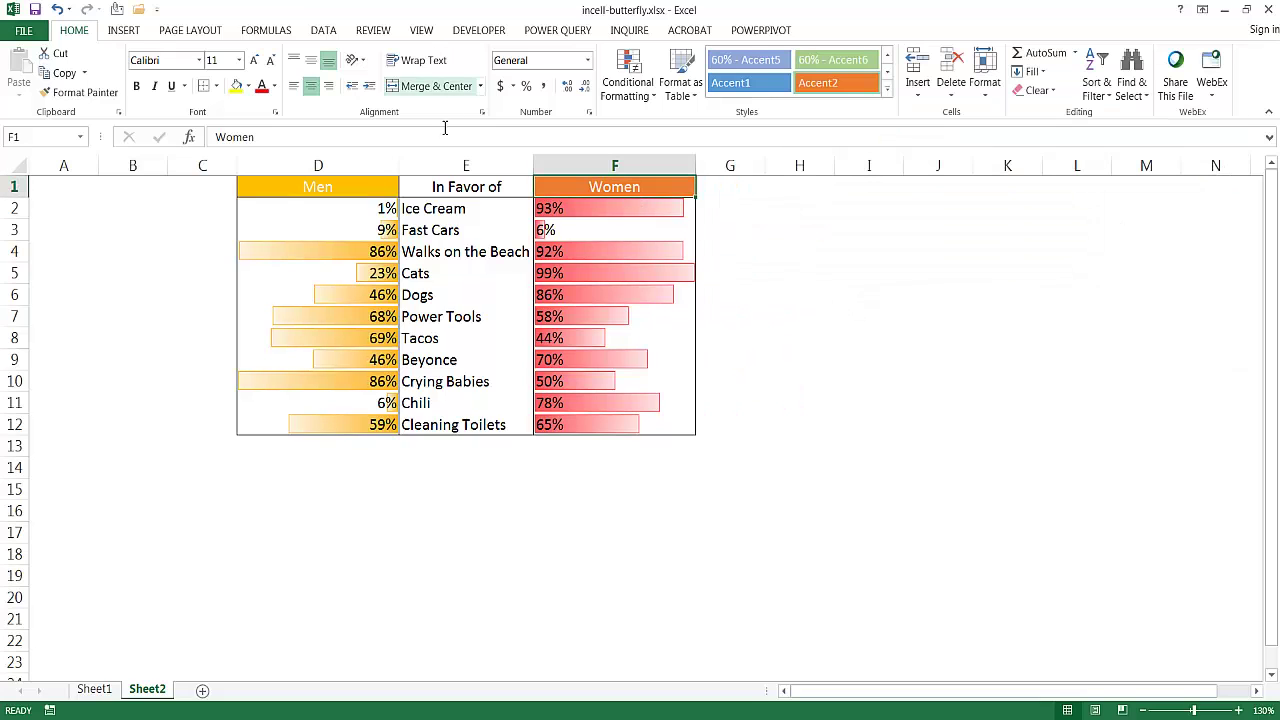
click(452, 184)
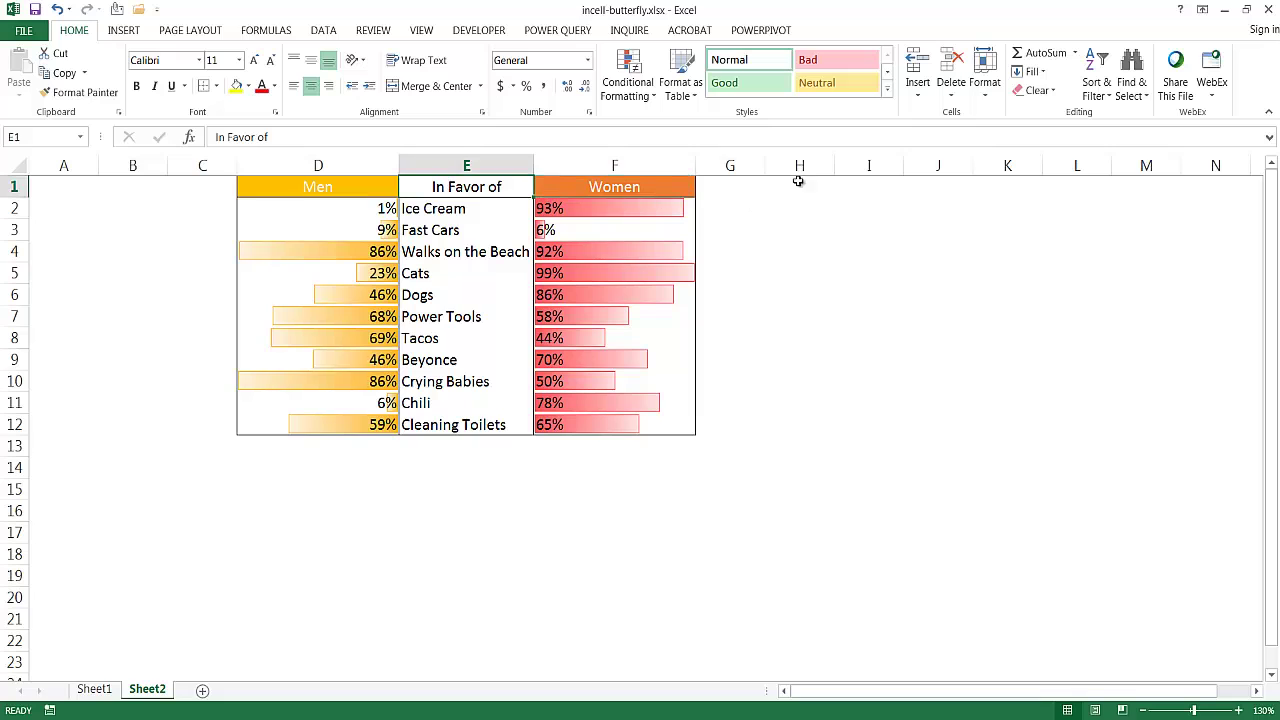
click(886, 95)
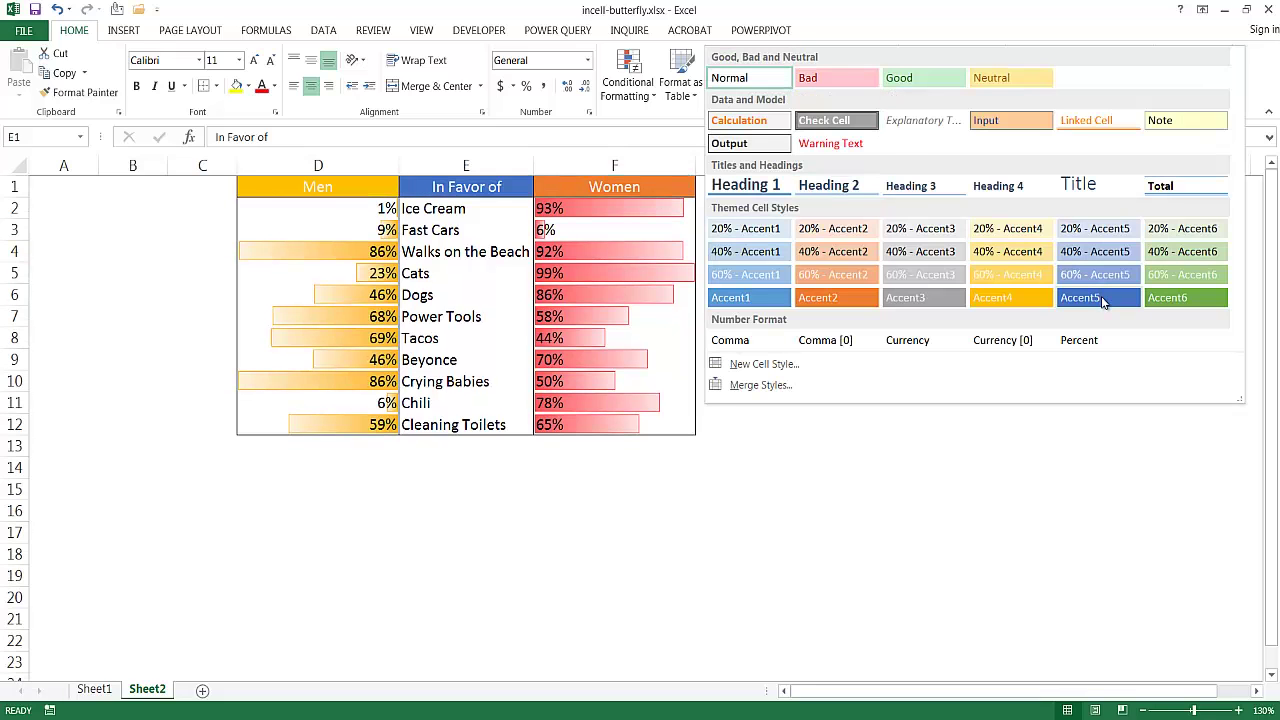
click(1160, 299)
click(935, 498)
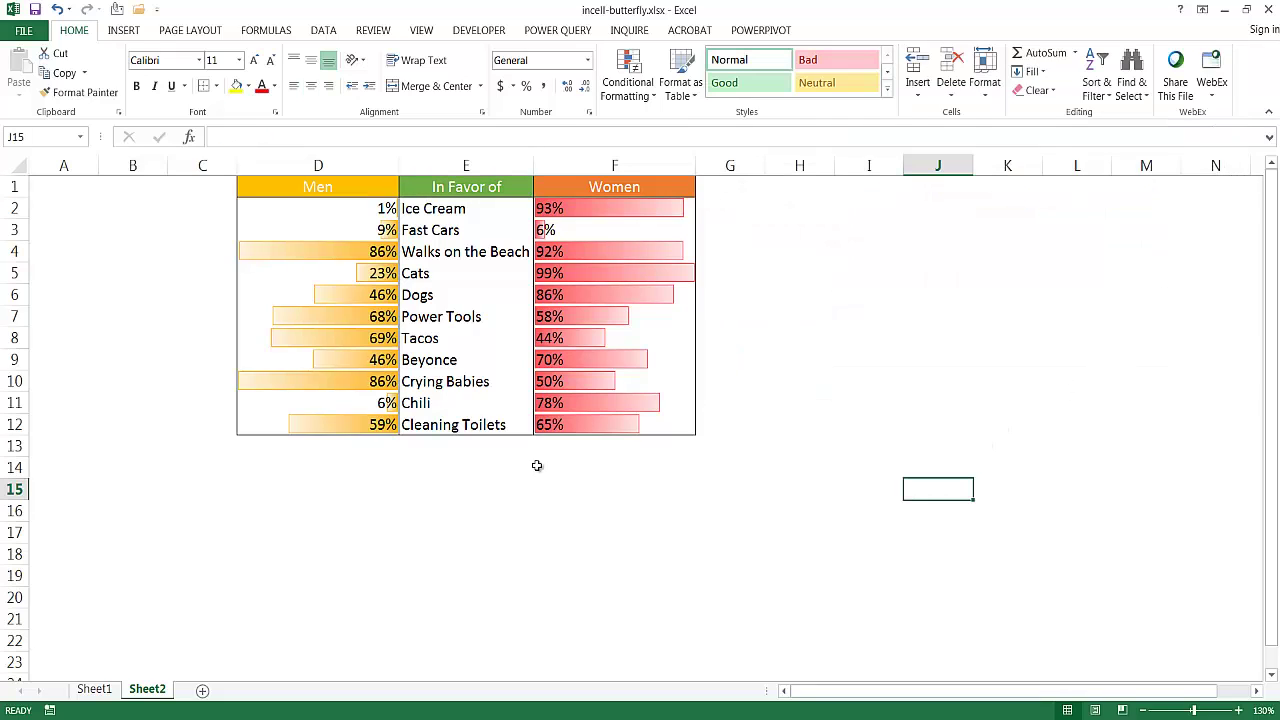
Center the item names in E2:E12 and review the finished butterfly table.
drag(465, 206, 466, 423)
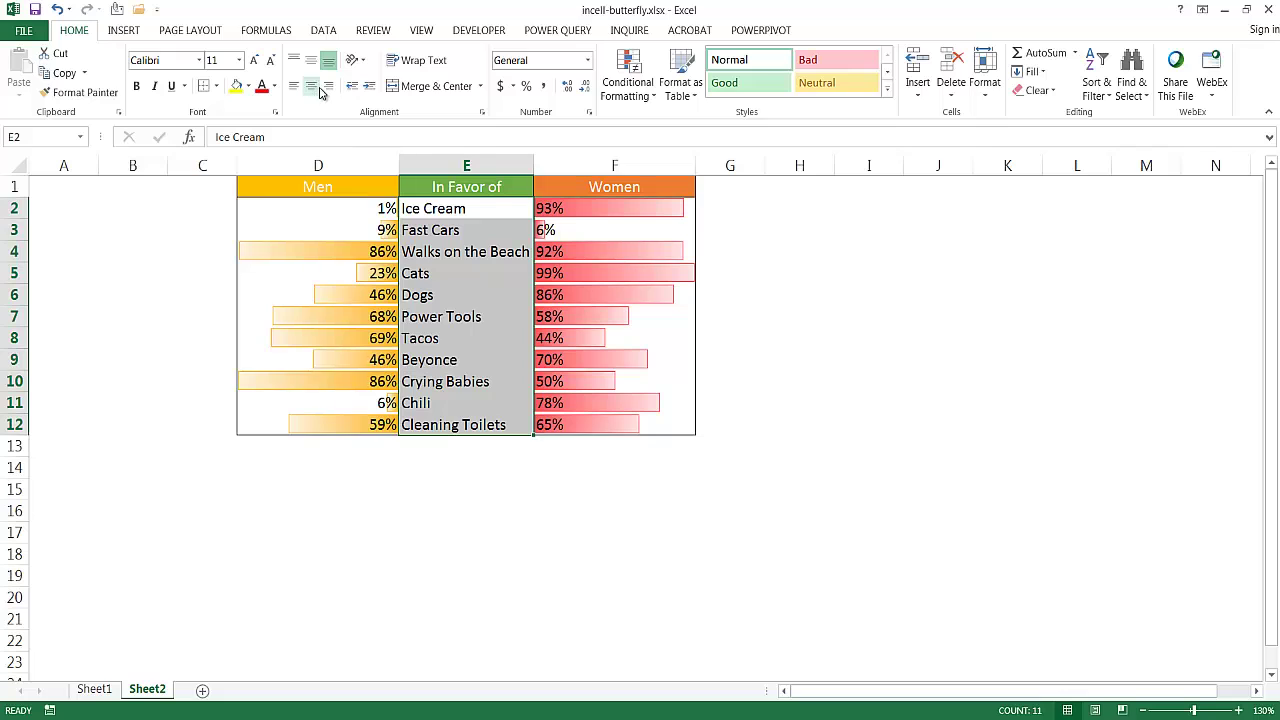
click(320, 92)
drag(474, 469, 470, 489)
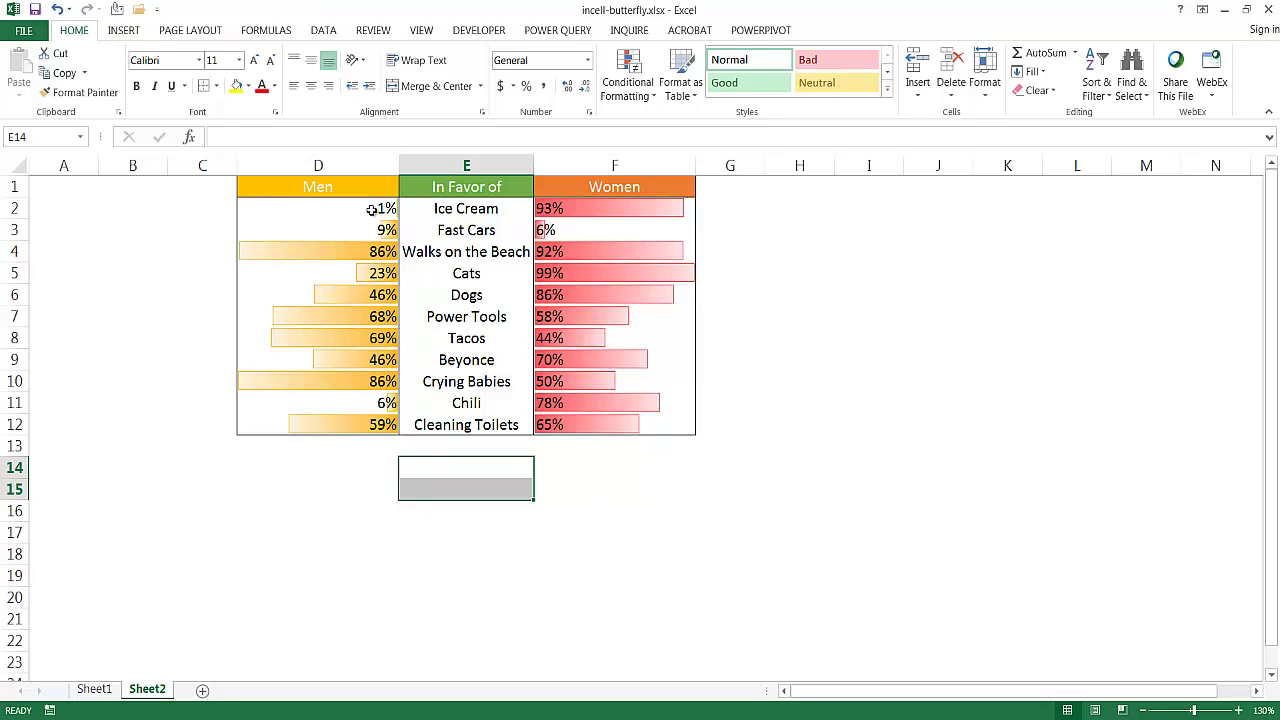
click(124, 30)
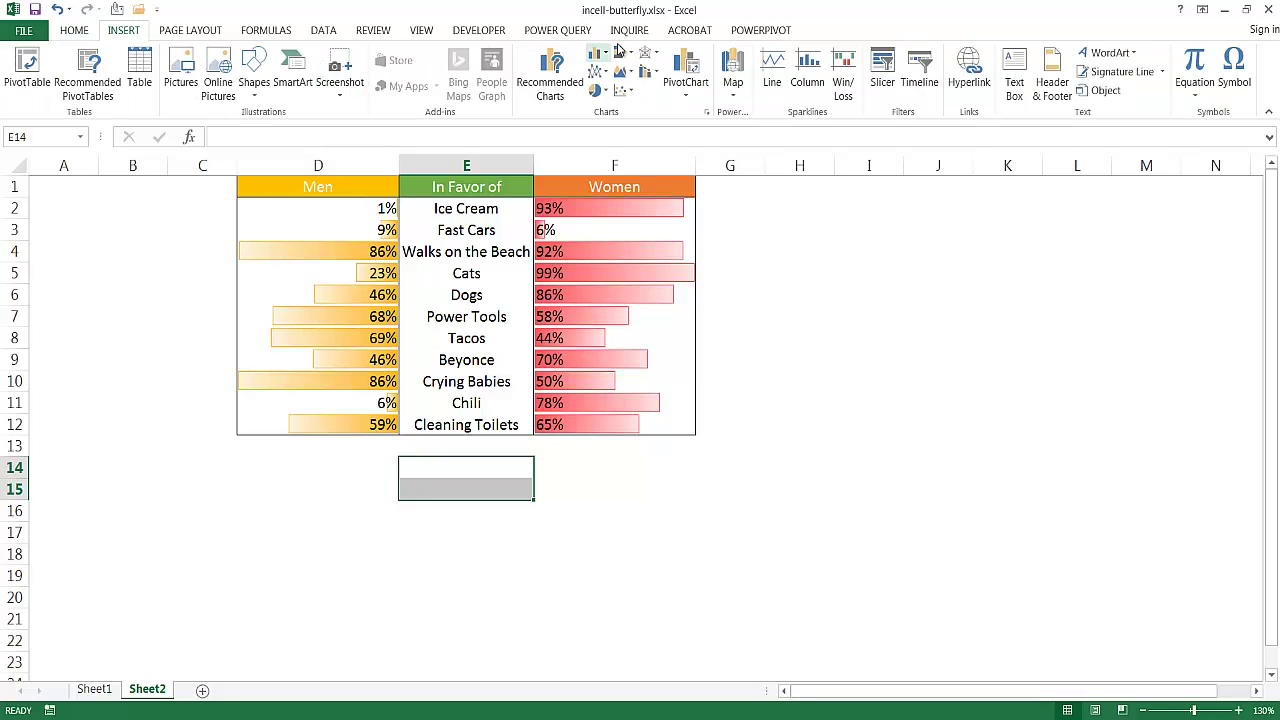
click(74, 30)
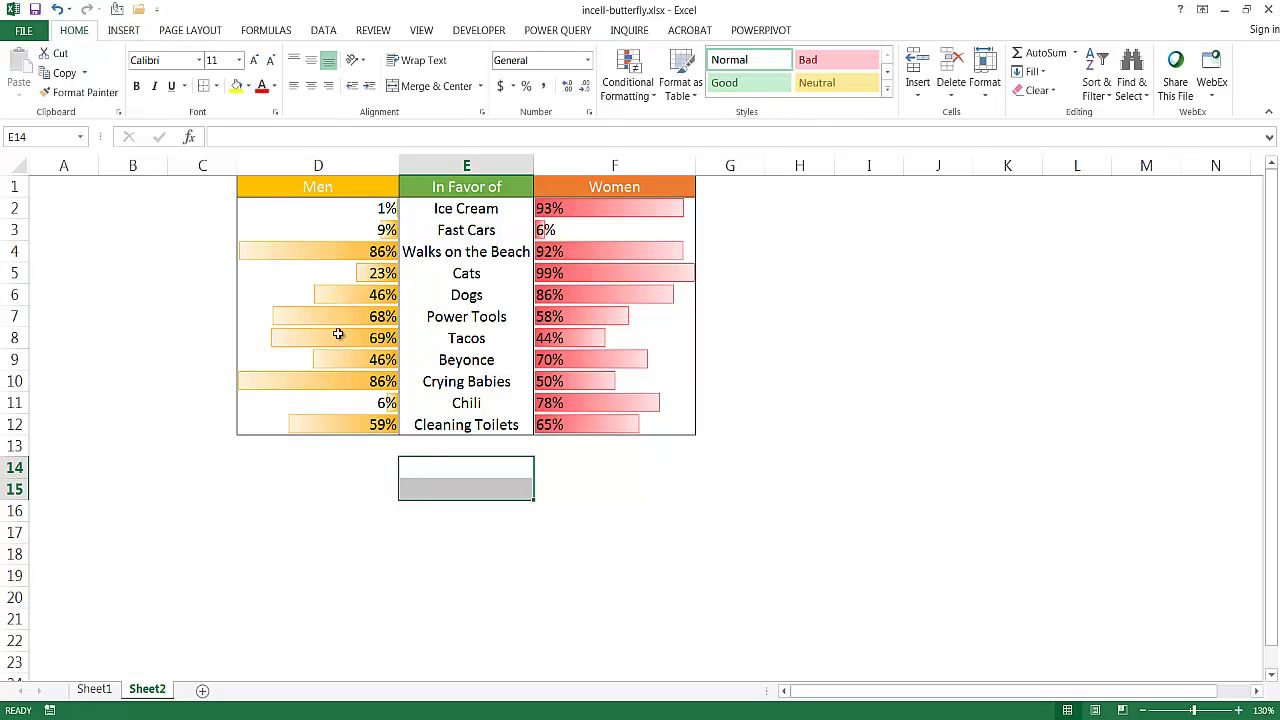
click(590, 495)
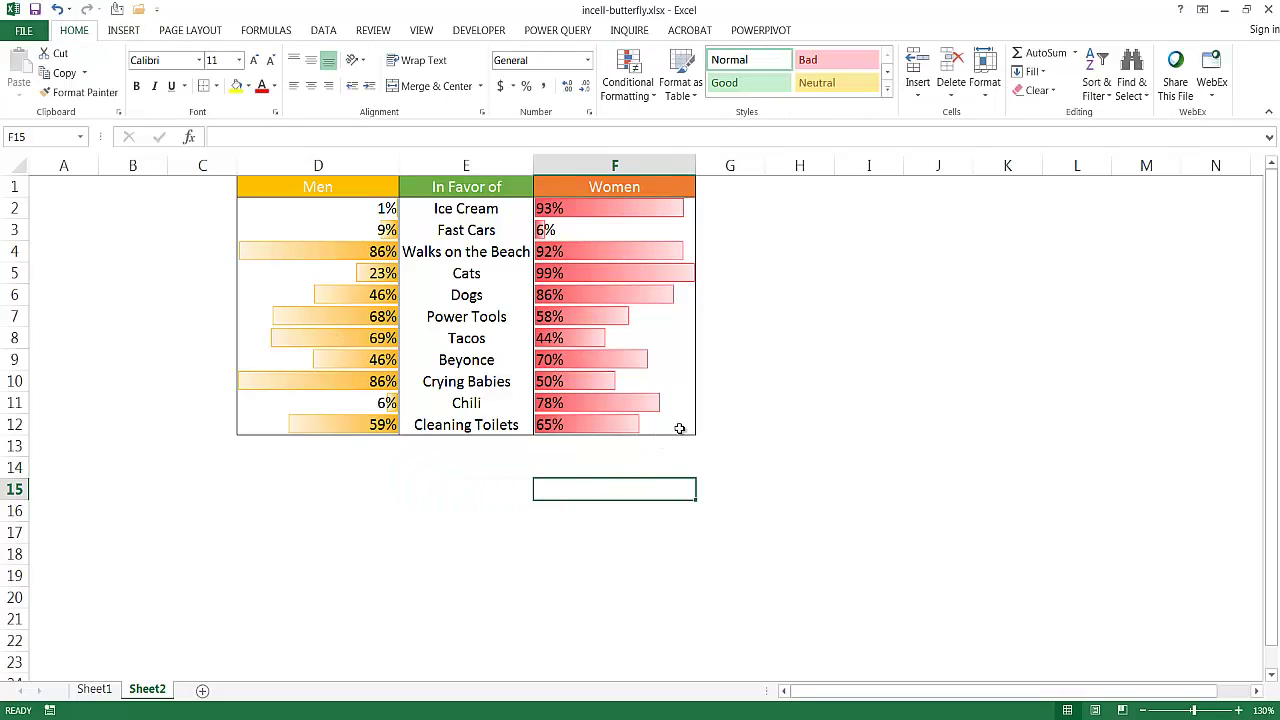
drag(679, 428, 343, 191)
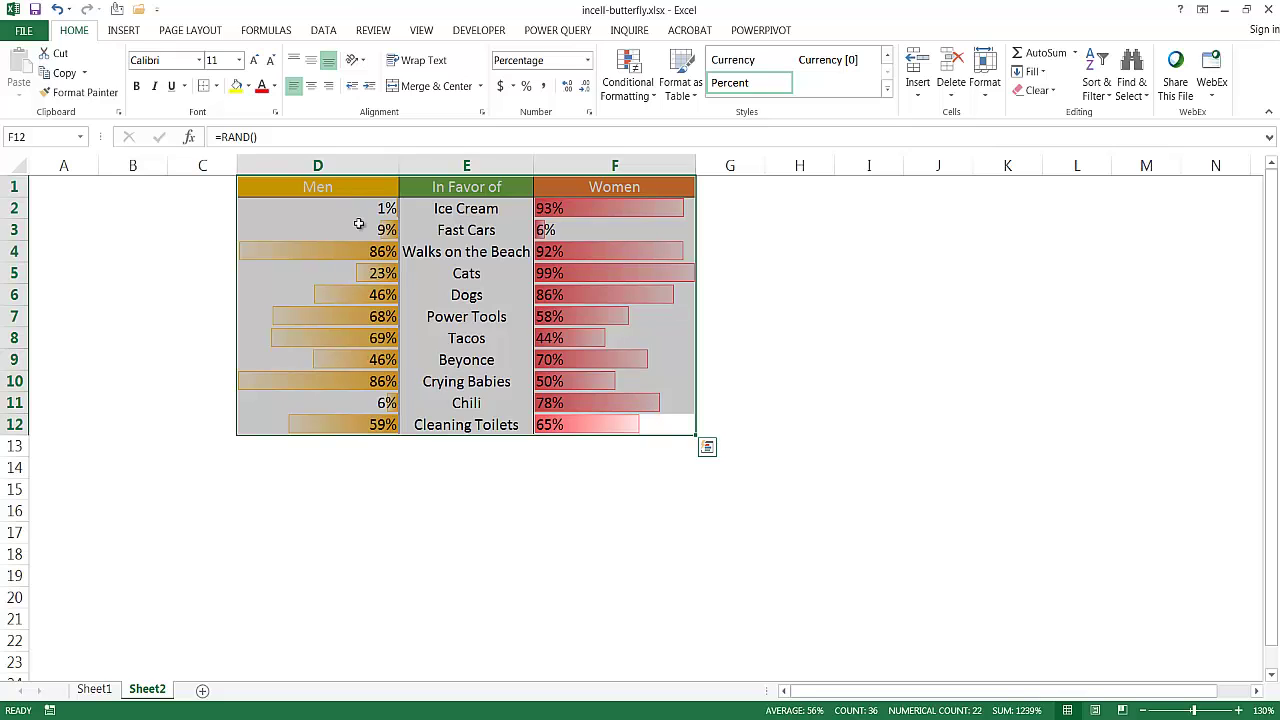
click(522, 557)
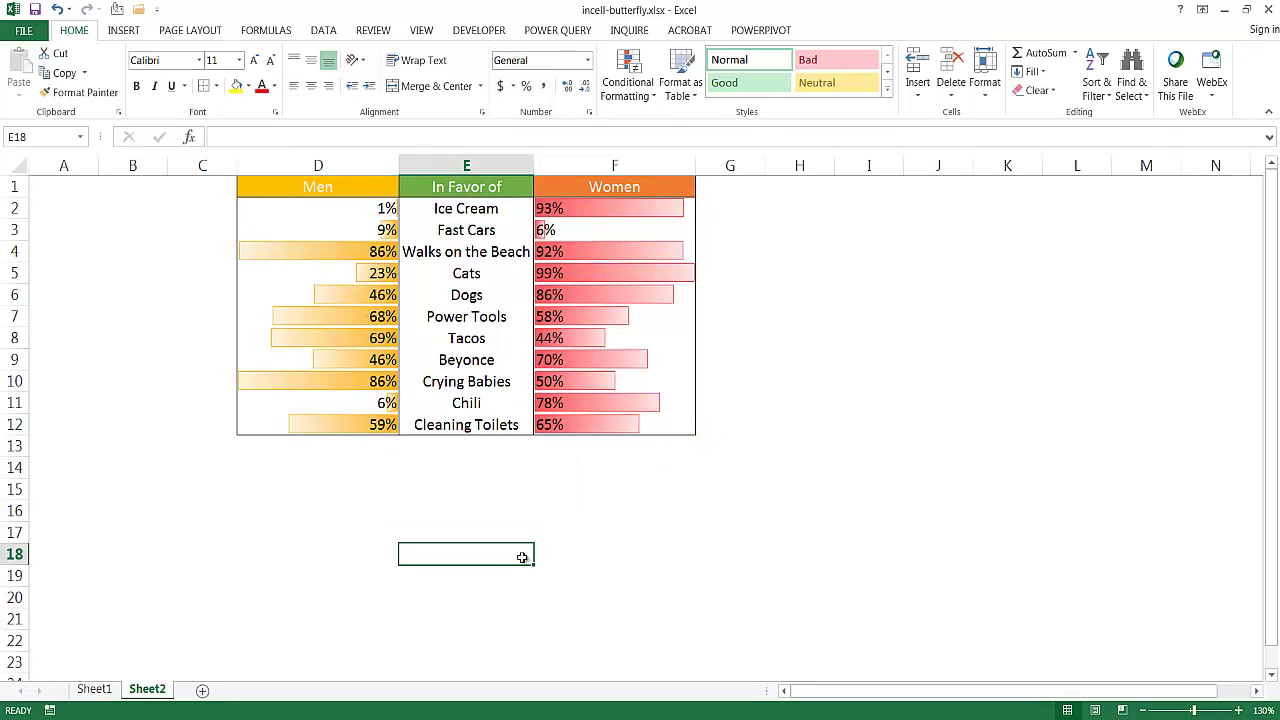